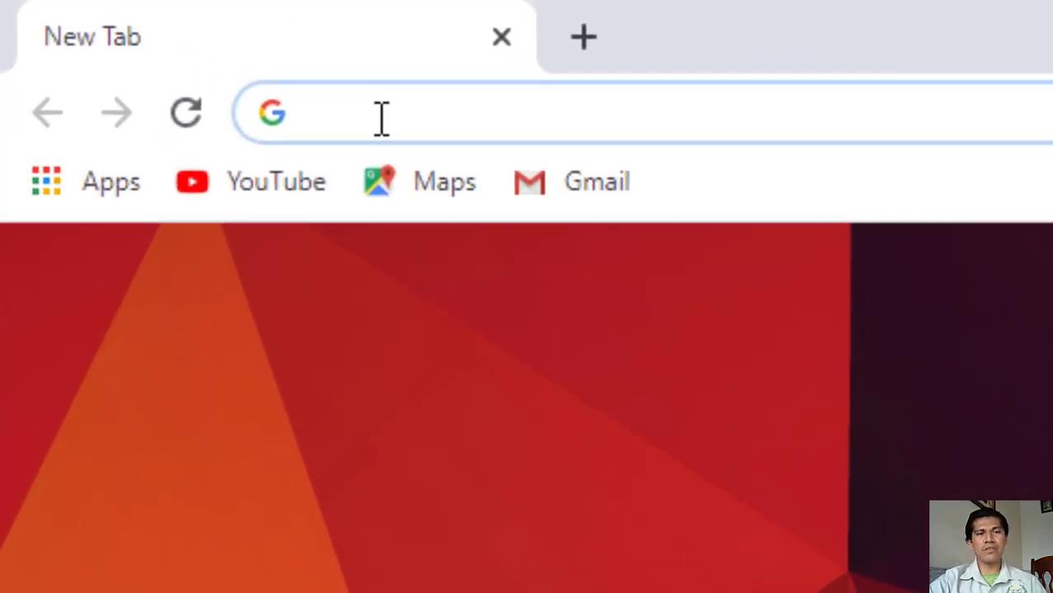
Load gmail.com in Chrome to bring up the school account's inbox
left_click(353, 121)
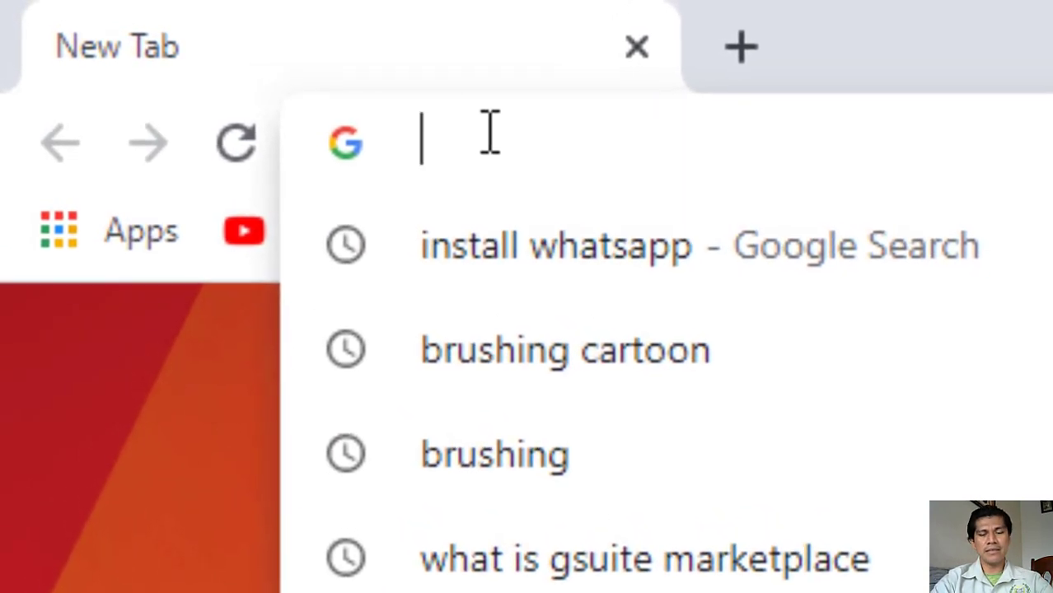
type("gmail.co")
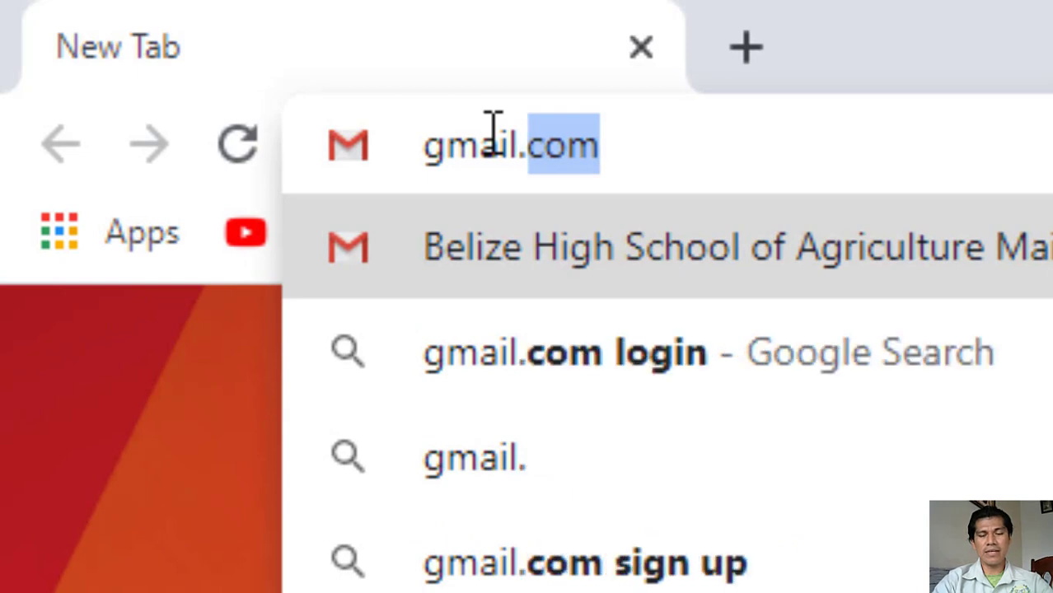
type("m")
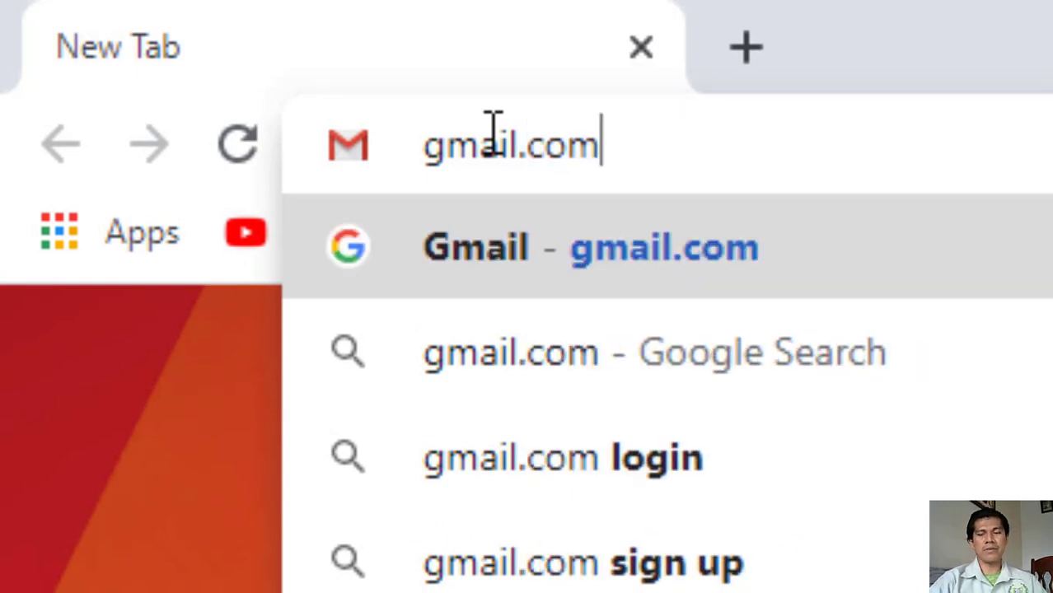
key("Return")
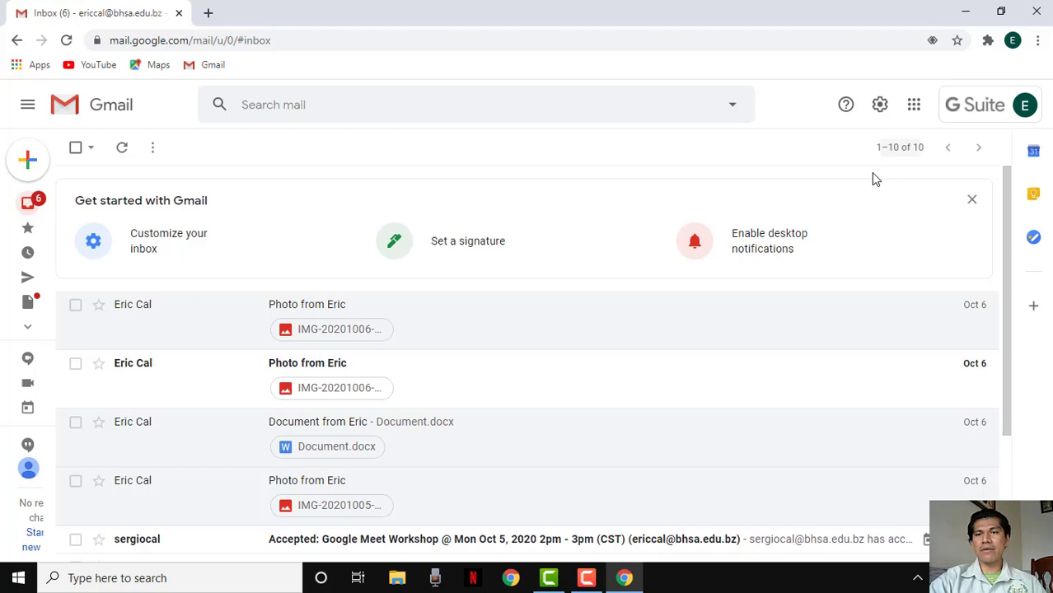
Sign out of the school account from the avatar menu, continuing past the syncing-paused page
left_click(994, 117)
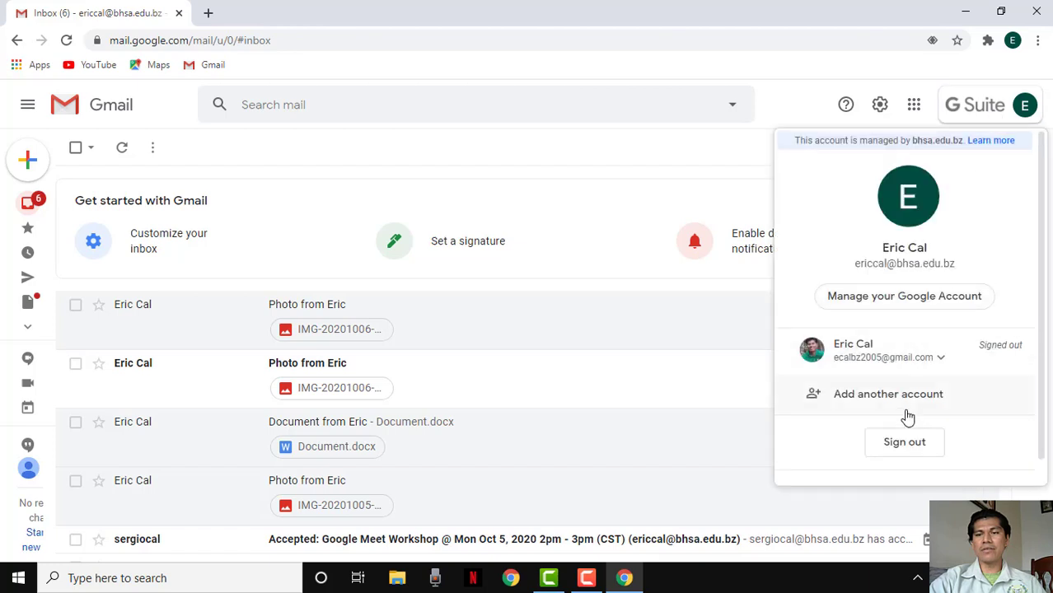
left_click(904, 443)
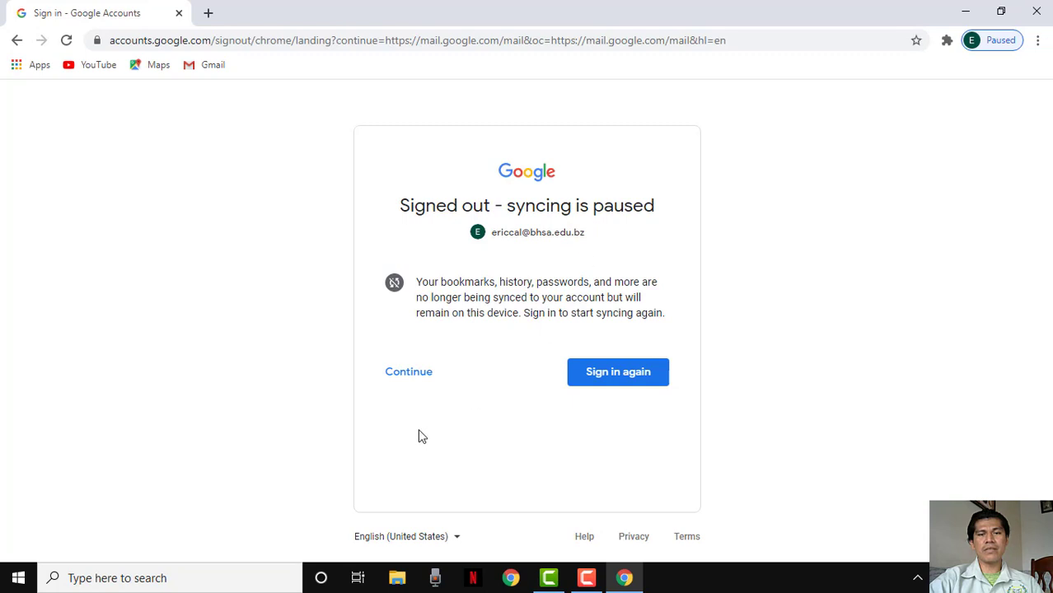
left_click(410, 386)
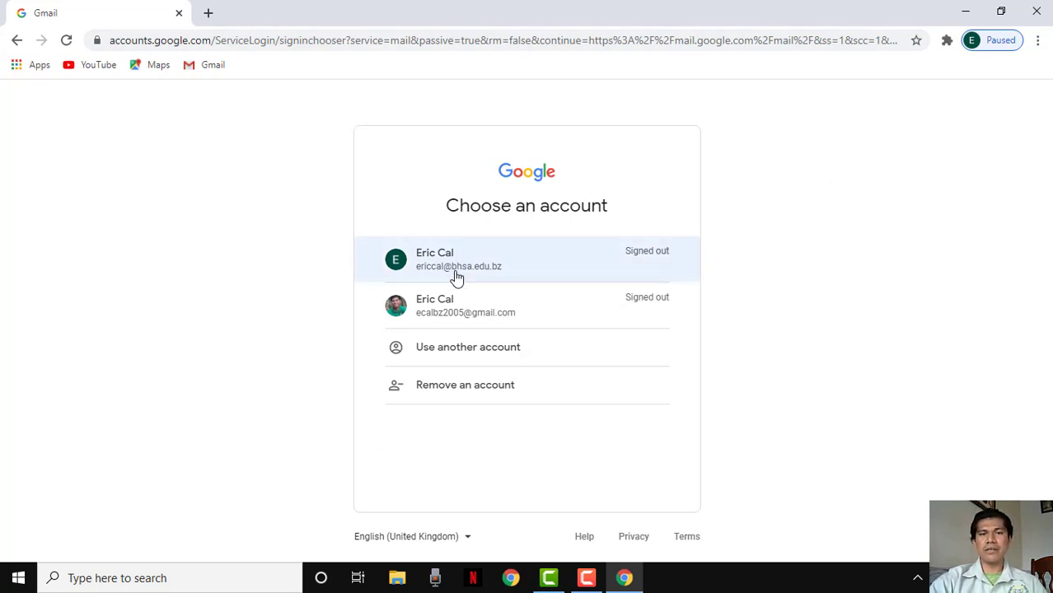
Restart Chrome from the taskbar and reload gmail.com, returning to the account chooser
left_click(1037, 12)
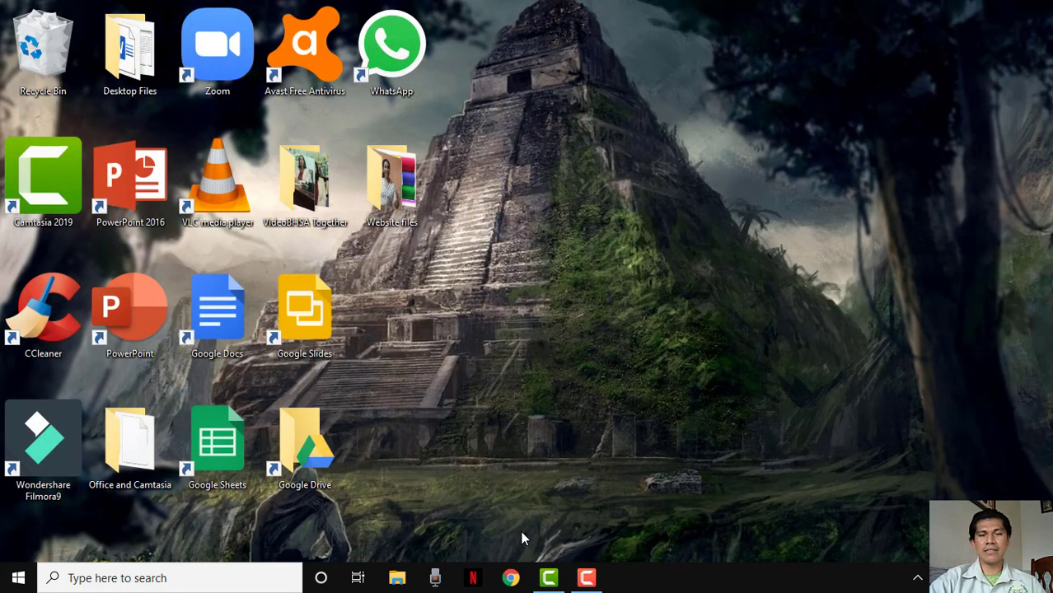
left_click(511, 579)
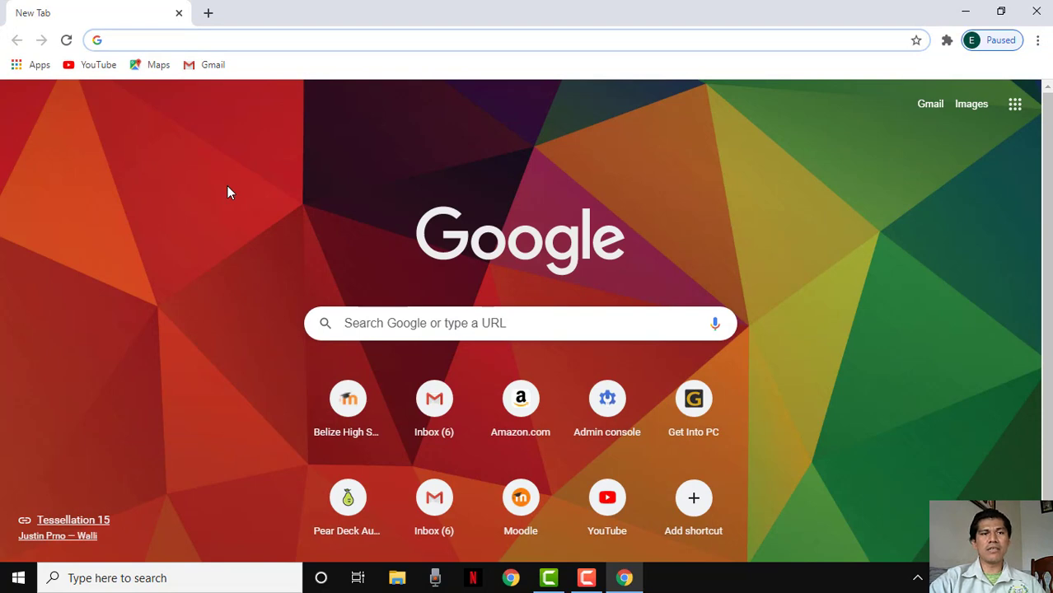
left_click(146, 40)
type("gm")
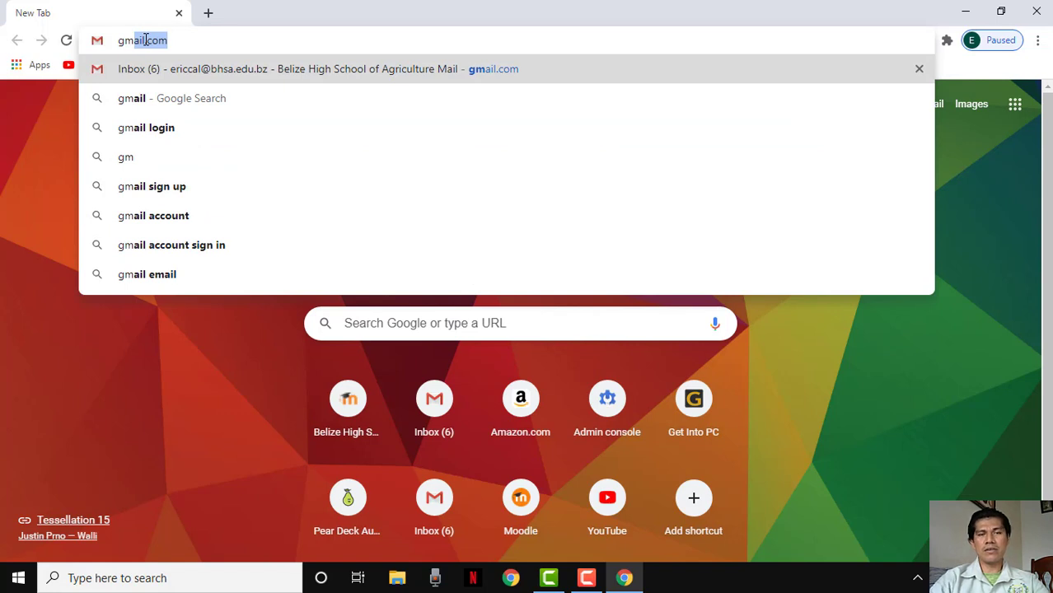
type("ail.com")
key("Return")
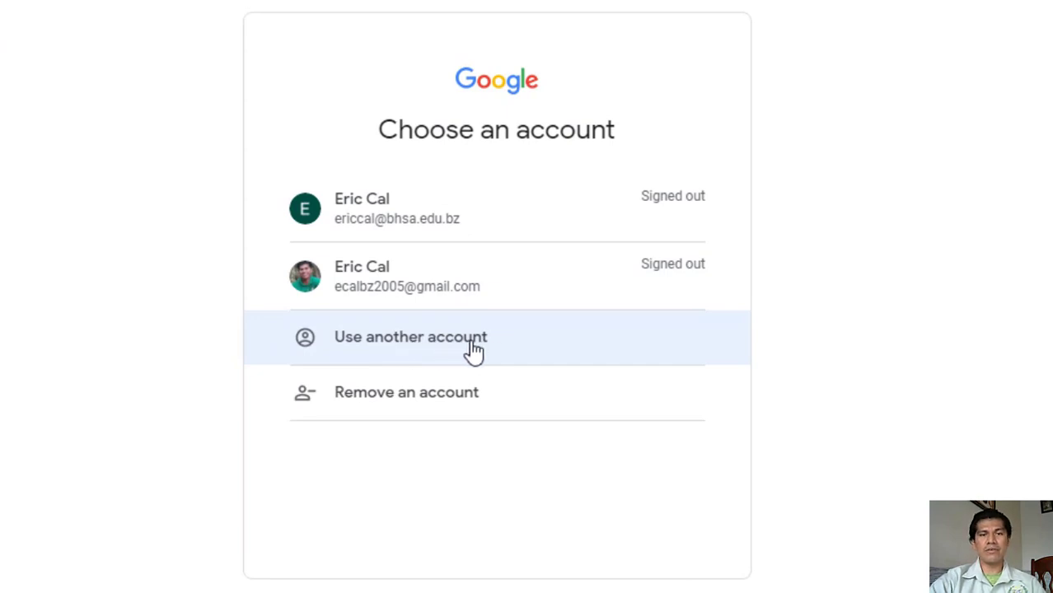
Choose Use another account and enter the student's school e-mail address
left_click(428, 347)
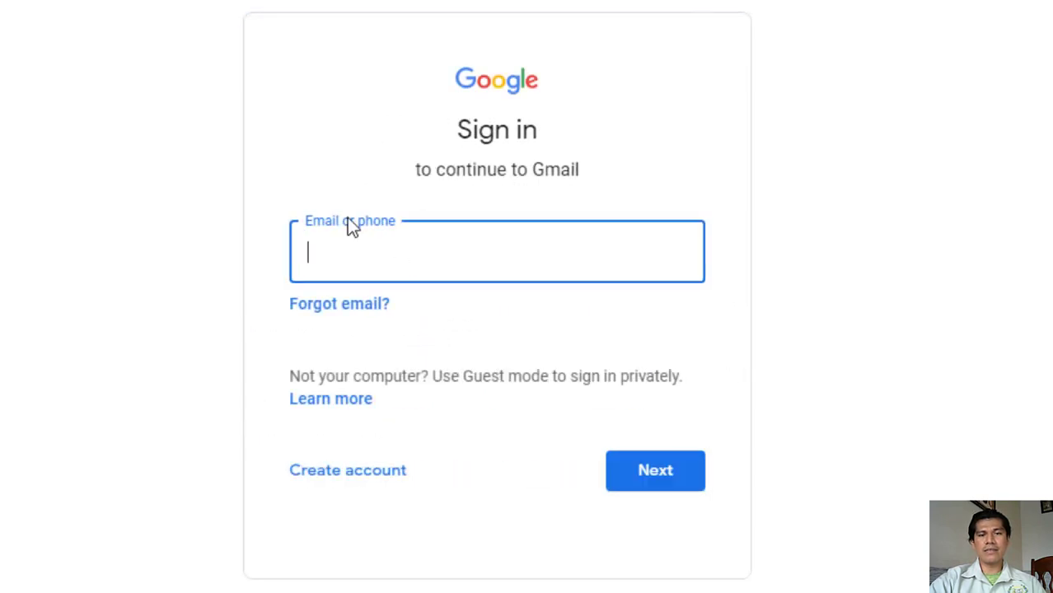
left_click(346, 257)
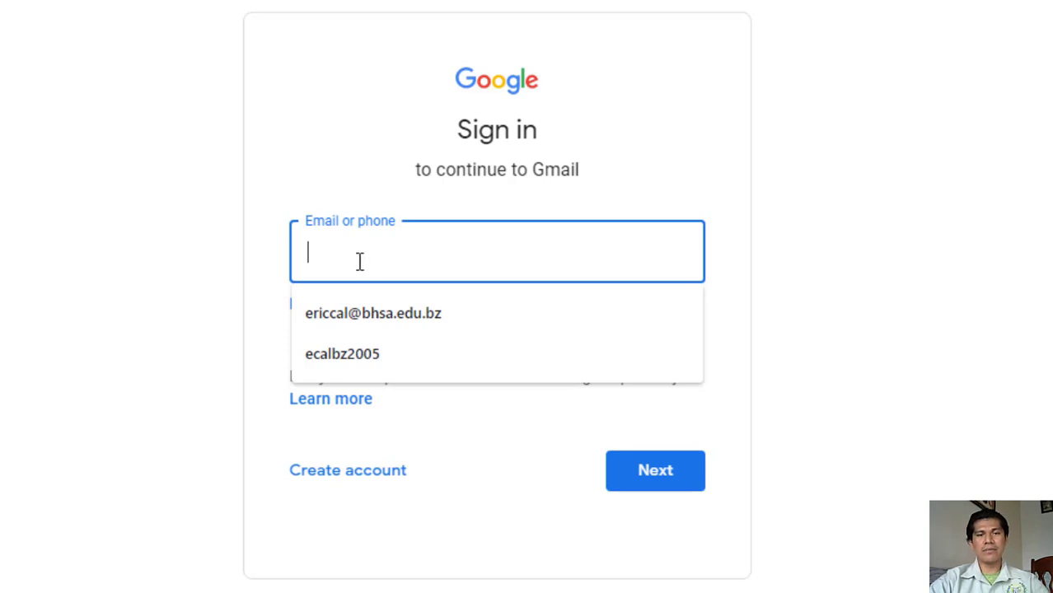
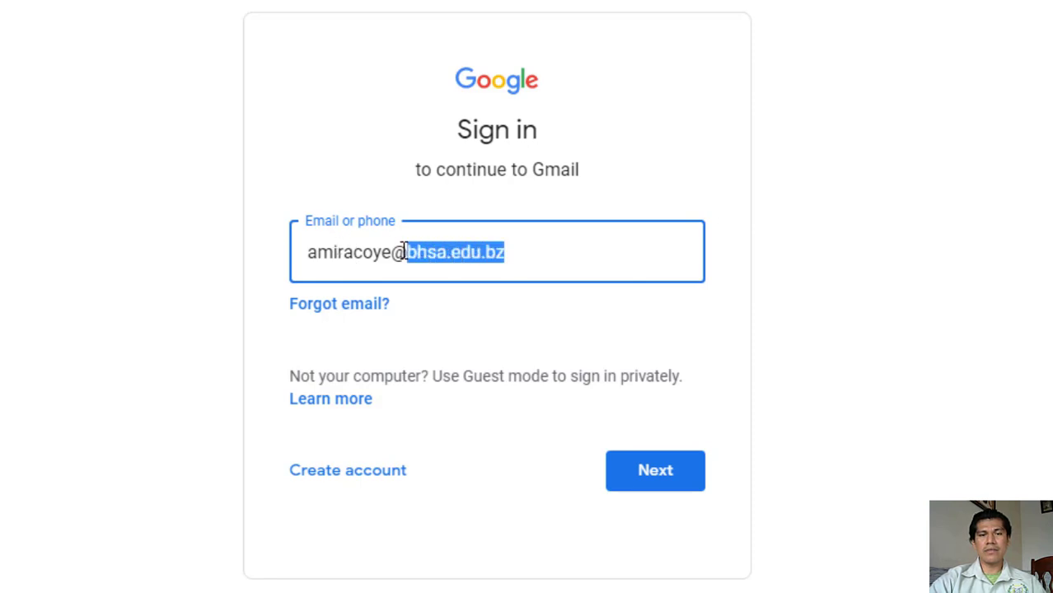
left_click_drag(405, 251, 303, 252)
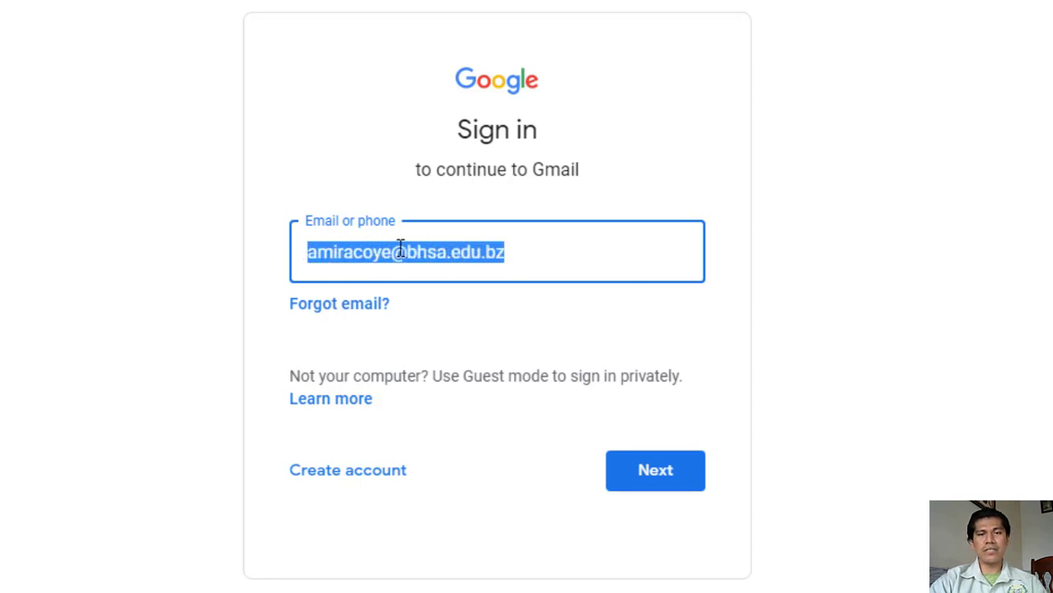
left_click(520, 254)
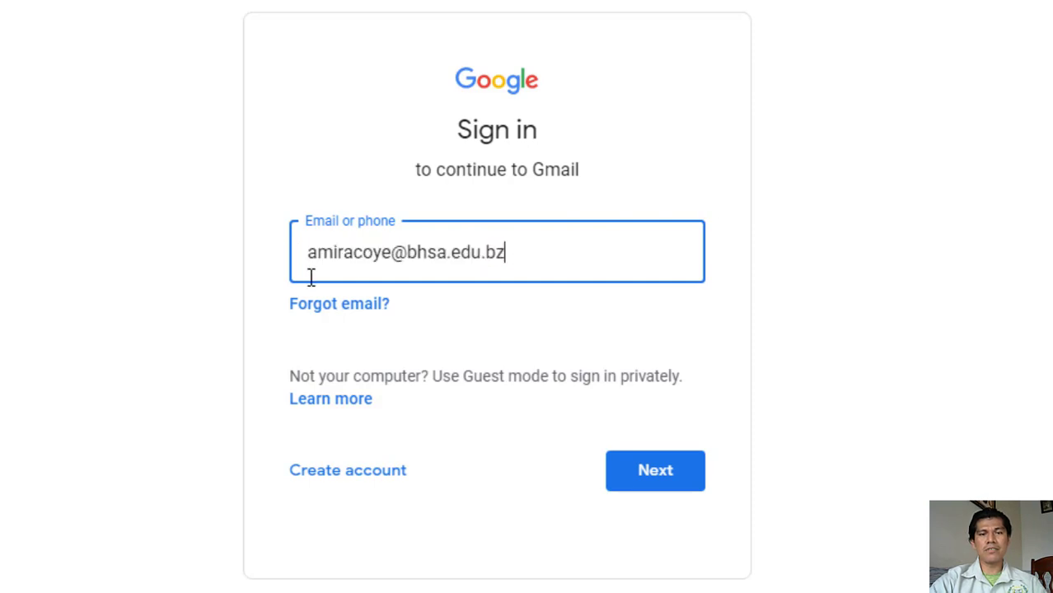
Submit the school e-mail, then enter and submit the account password
left_click(652, 475)
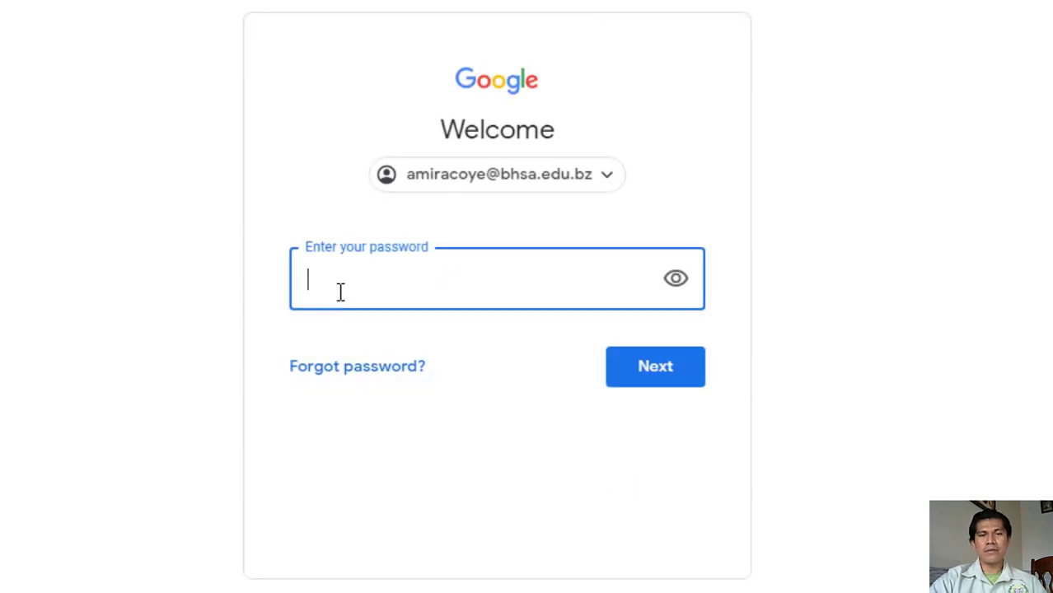
type("••")
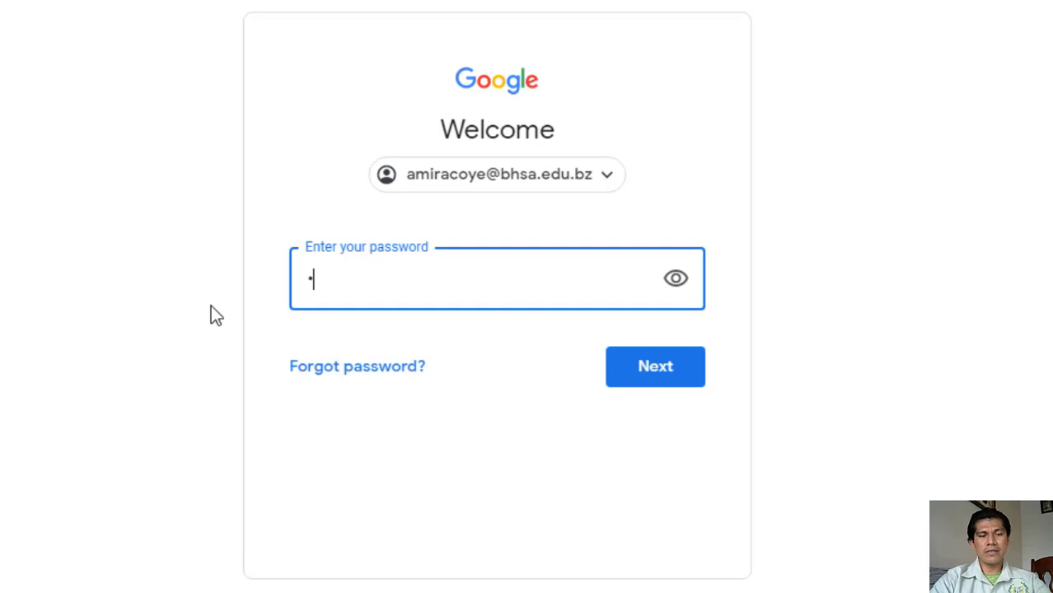
type("••••••")
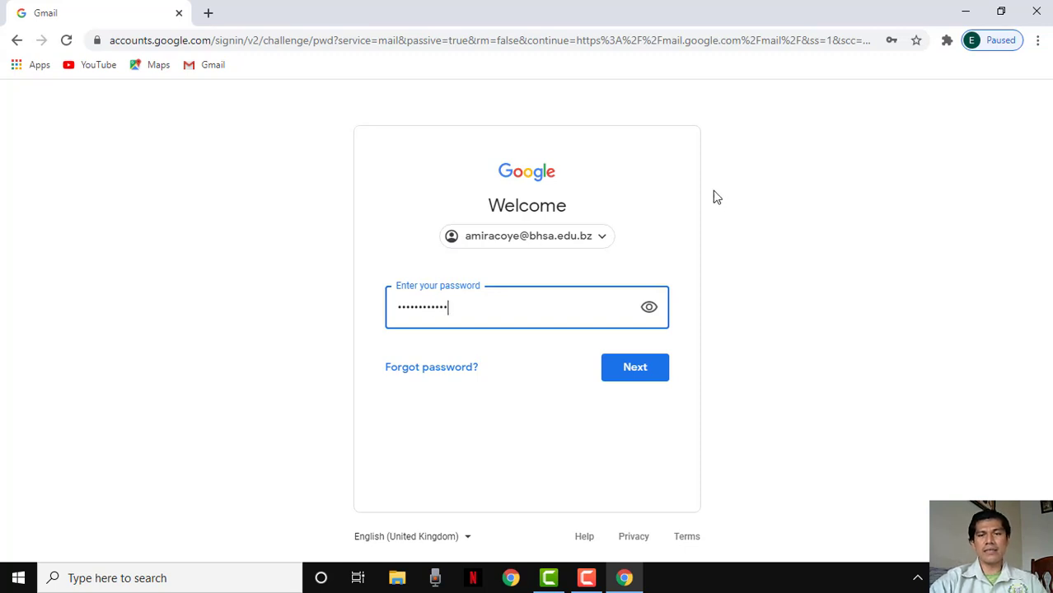
left_click(640, 378)
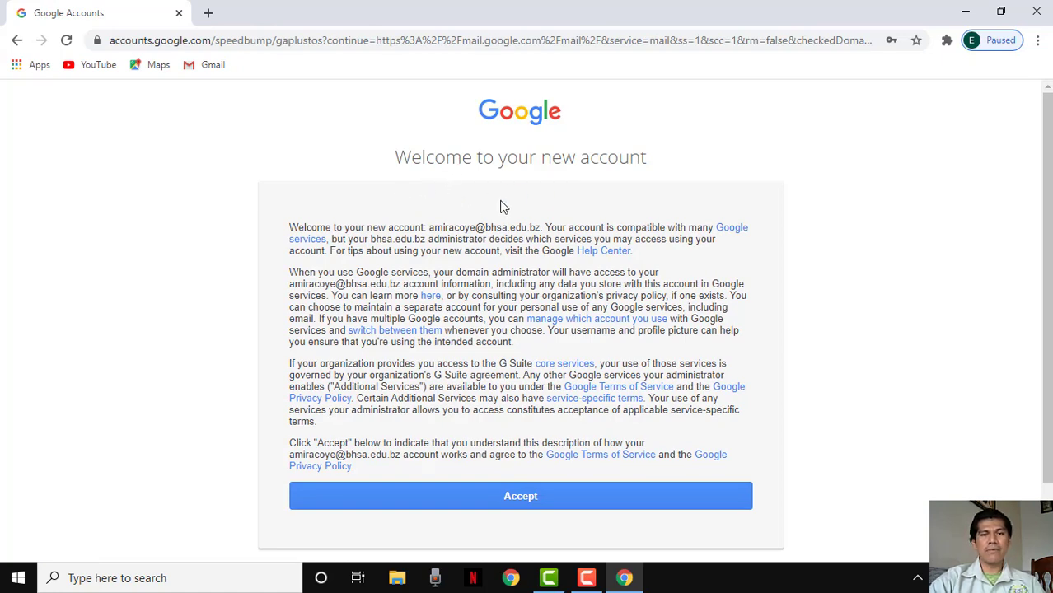
Scroll through the new account's welcome terms and accept them
scroll(520, 288, "down", 1)
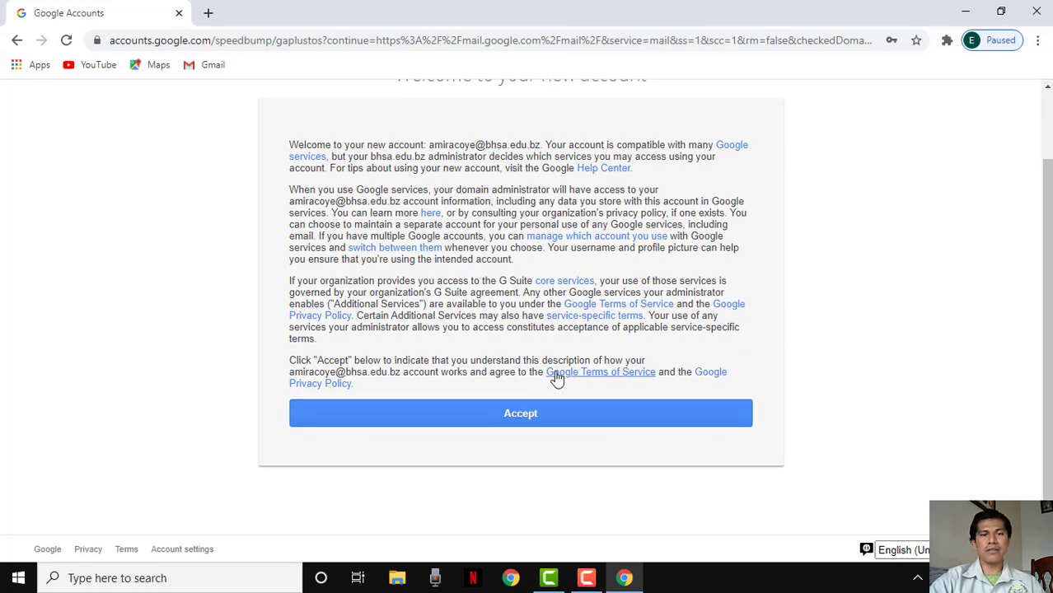
left_click(514, 420)
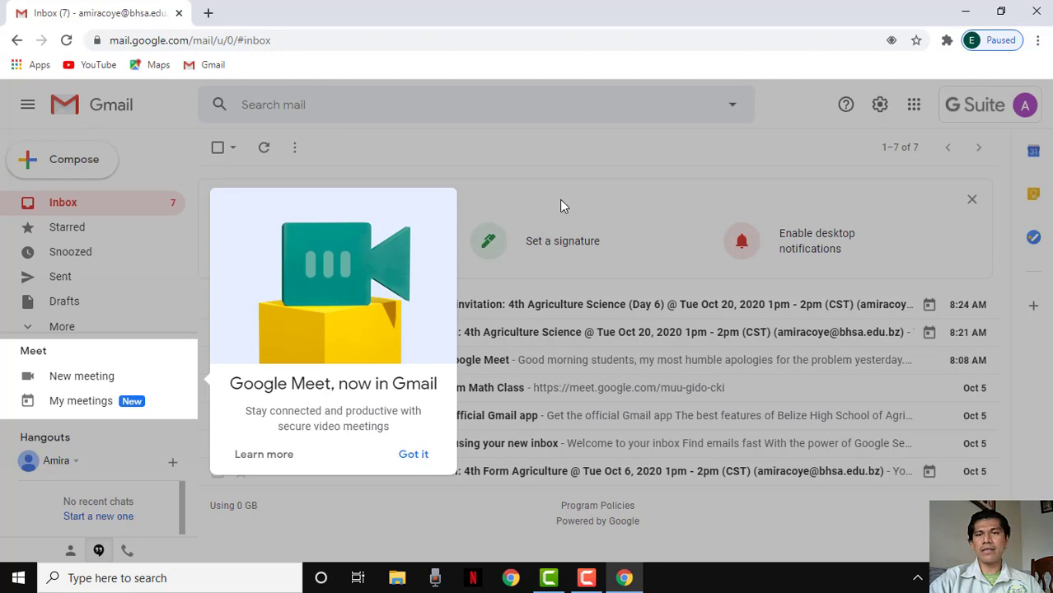
left_click(414, 455)
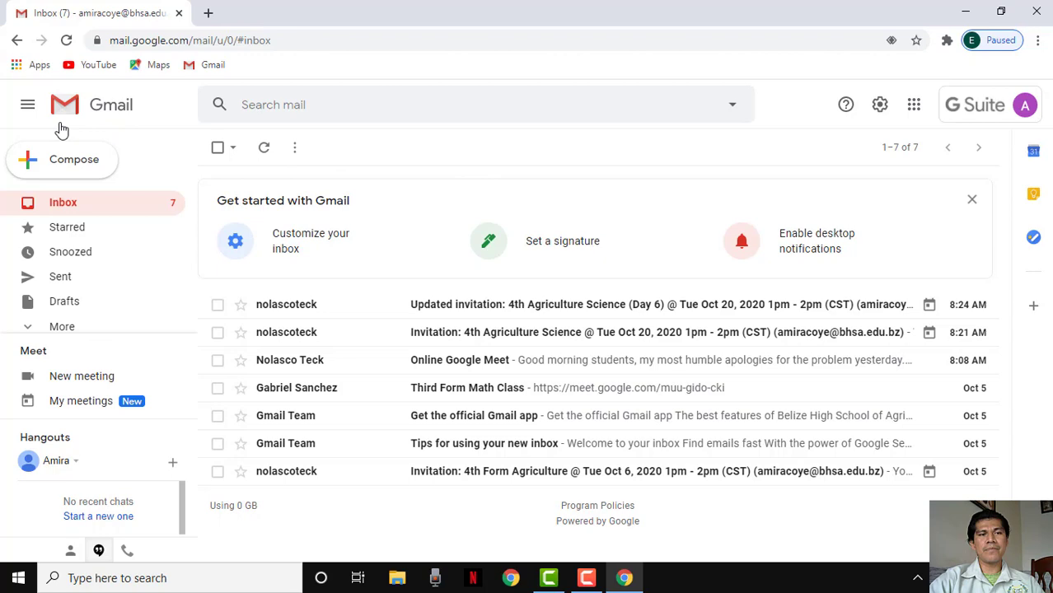
left_click(28, 105)
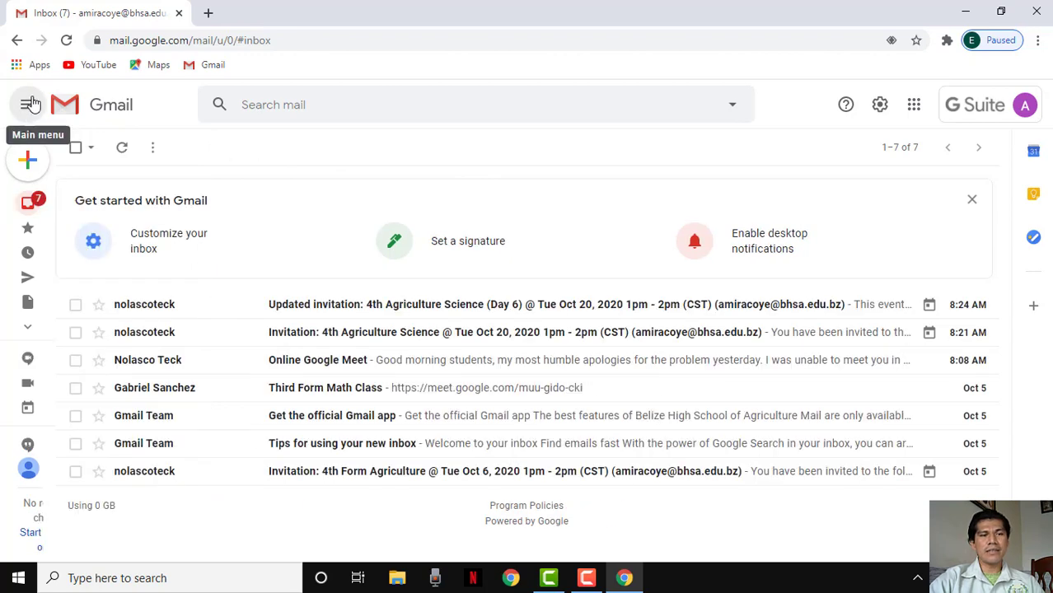
left_click(25, 104)
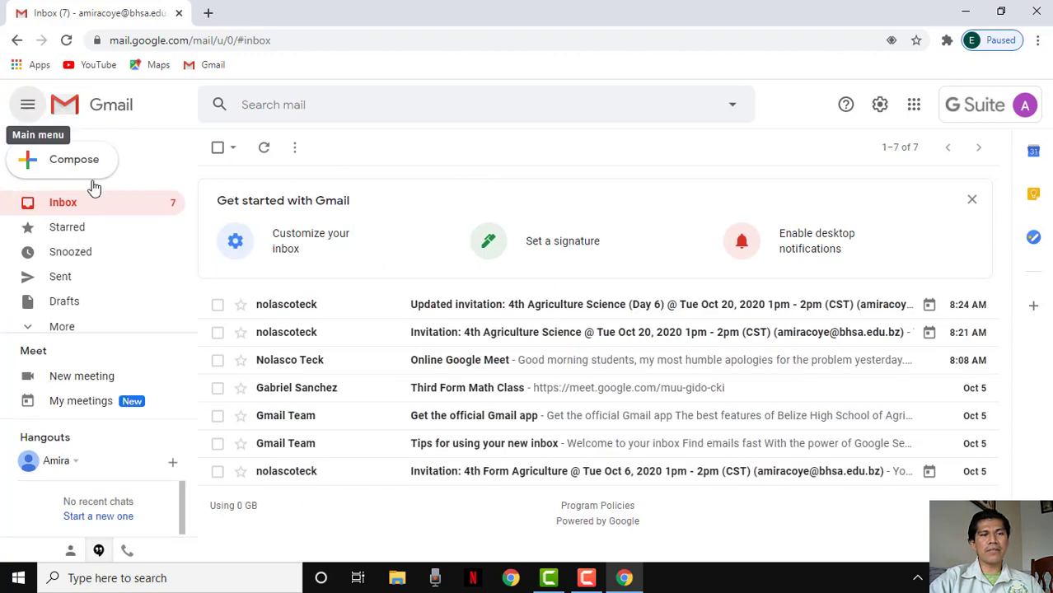
scroll(94, 280, "down", 1)
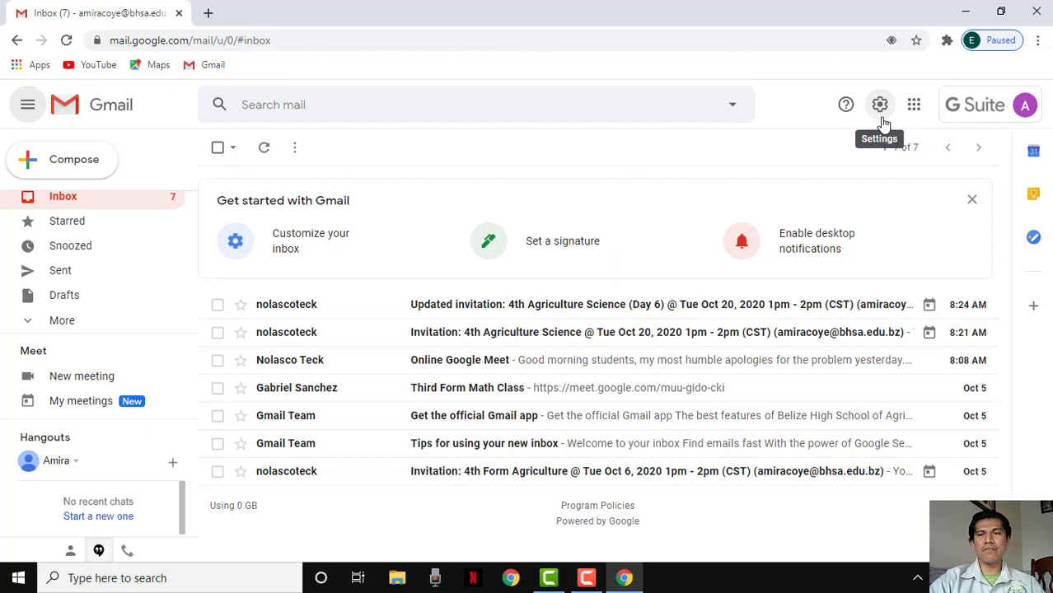
Open Gmail's full settings at the General tab via Quick settings' See all settings
left_click(880, 106)
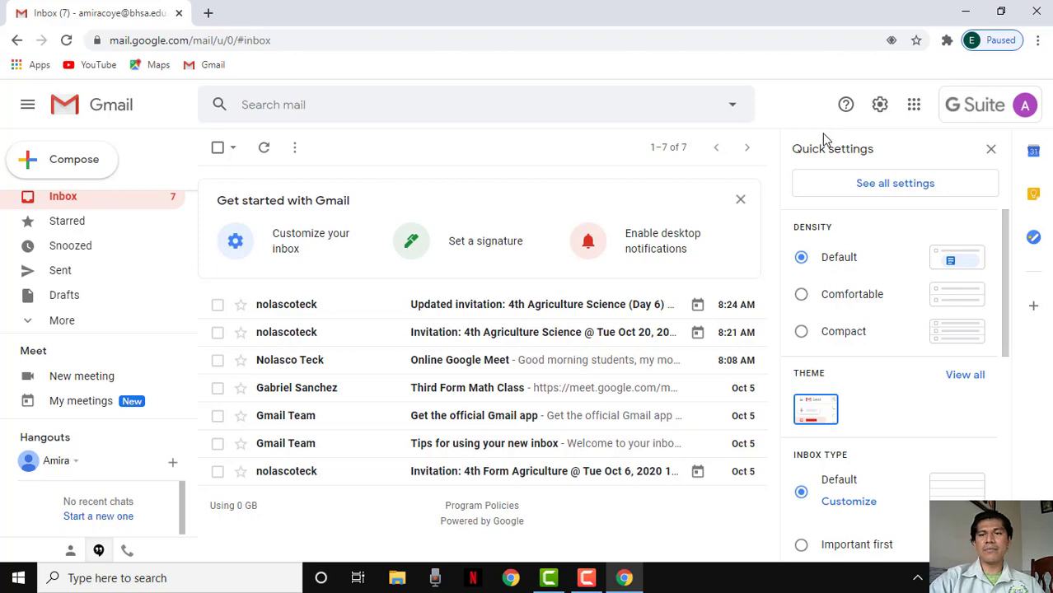
scroll(865, 325, "down", 4)
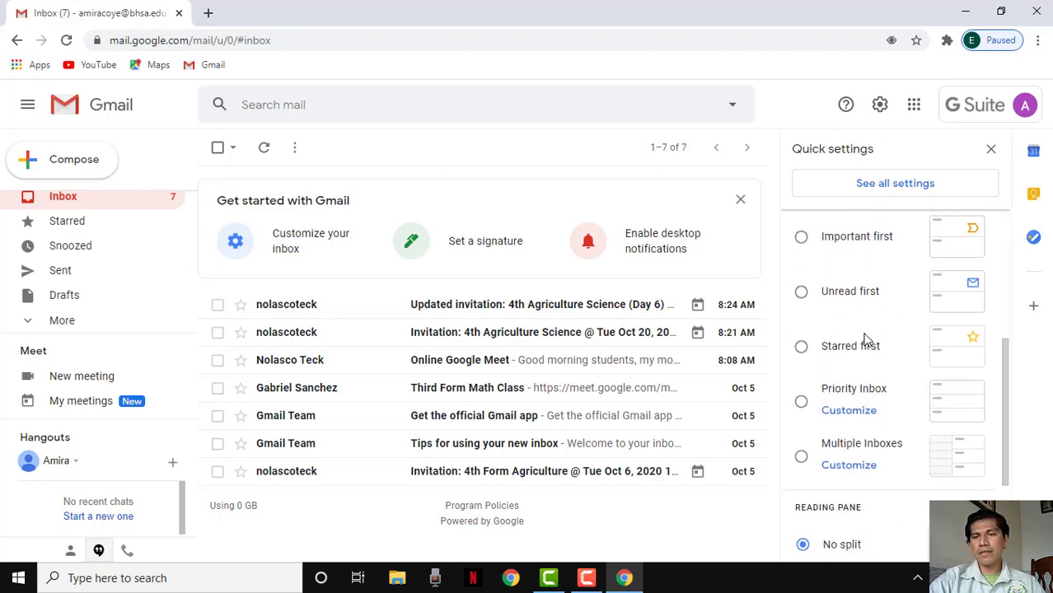
scroll(869, 341, "down", 2)
scroll(876, 352, "up", 6)
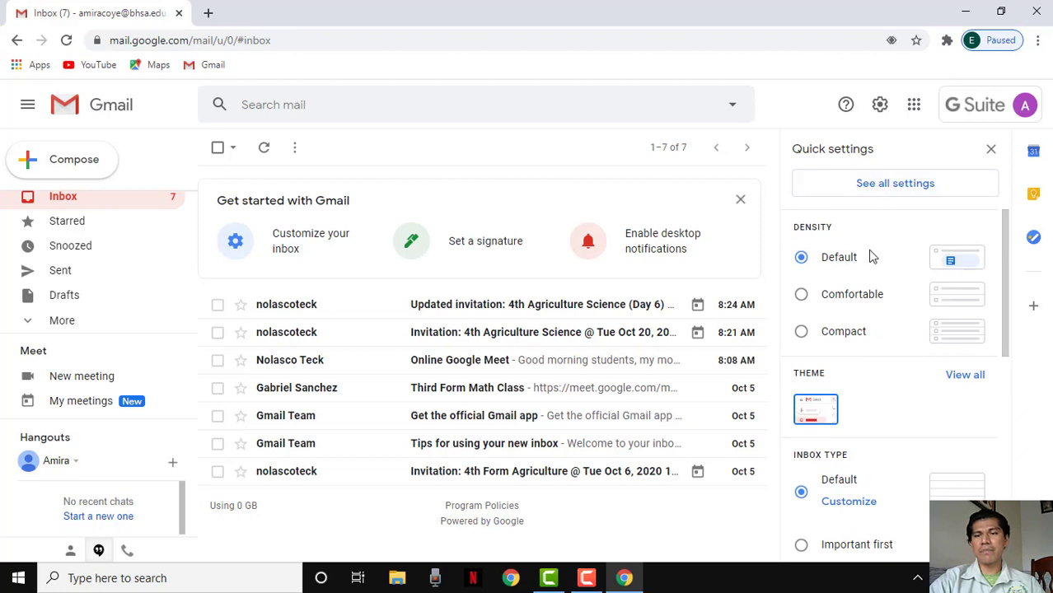
left_click(880, 106)
left_click(880, 106)
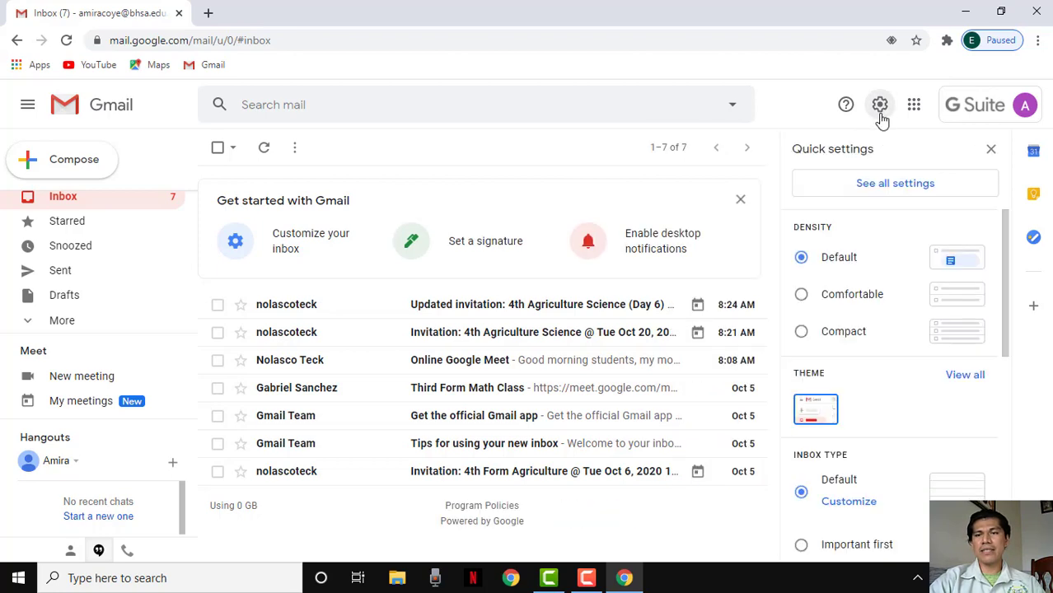
left_click(899, 188)
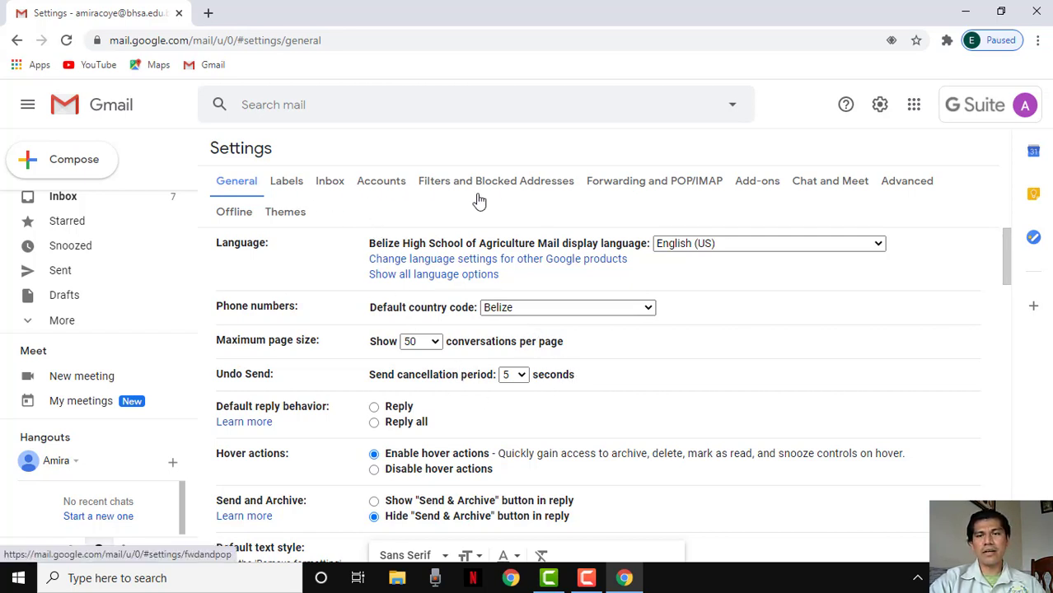
Open the Google Account home page in a new tab from the Accounts settings tab
left_click(386, 189)
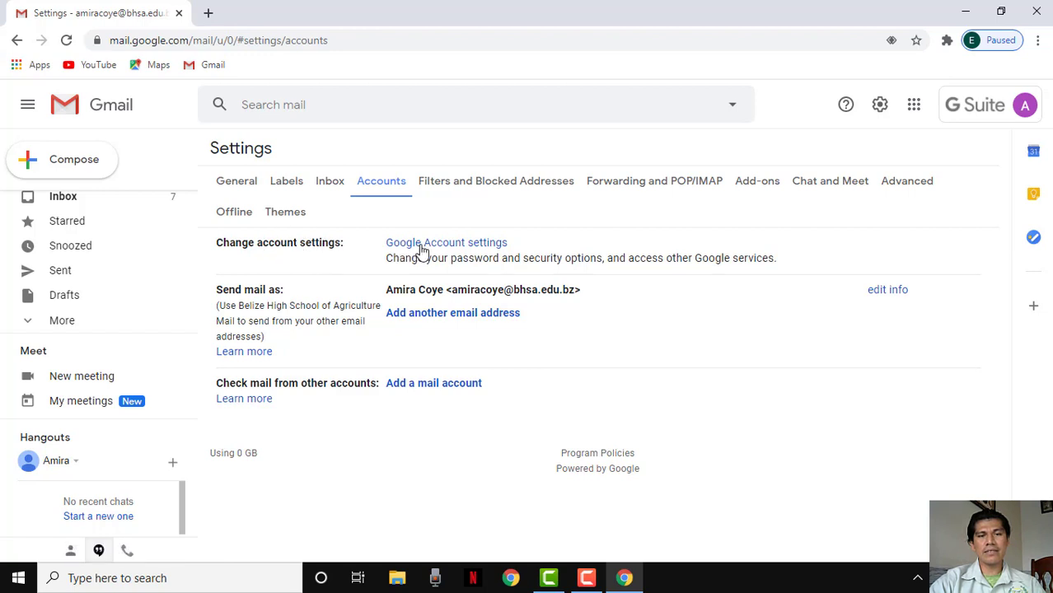
left_click(454, 245)
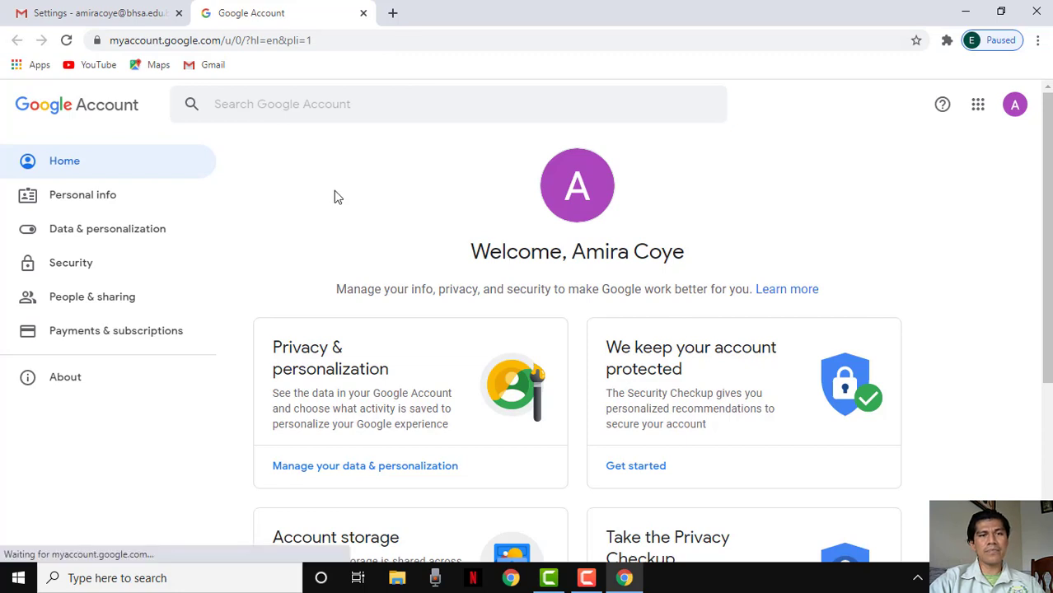
Search 'change password' in Google Account and open the Change or reset your password article
left_click(284, 105)
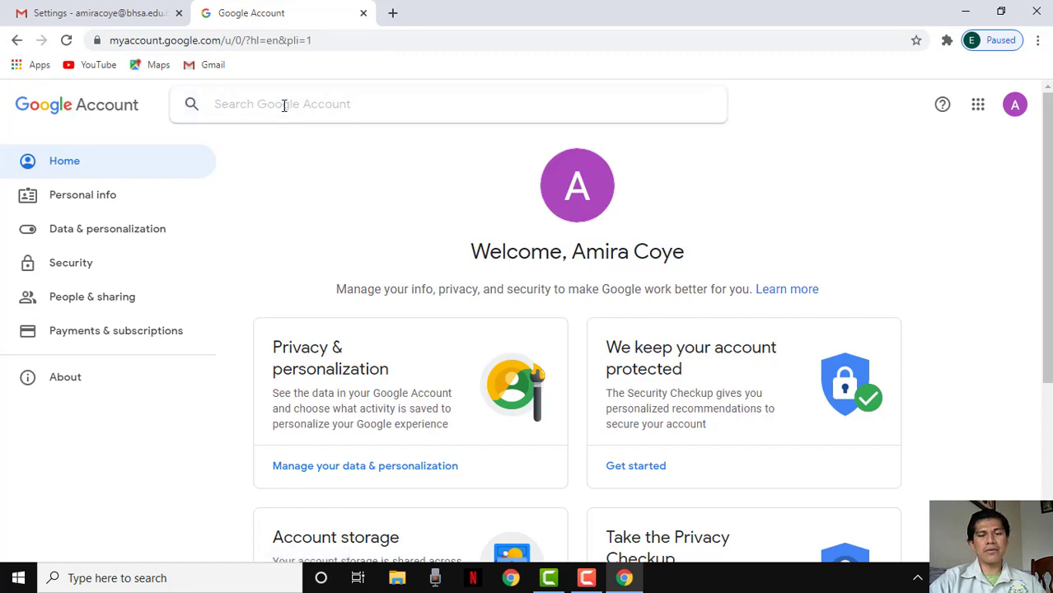
type("change")
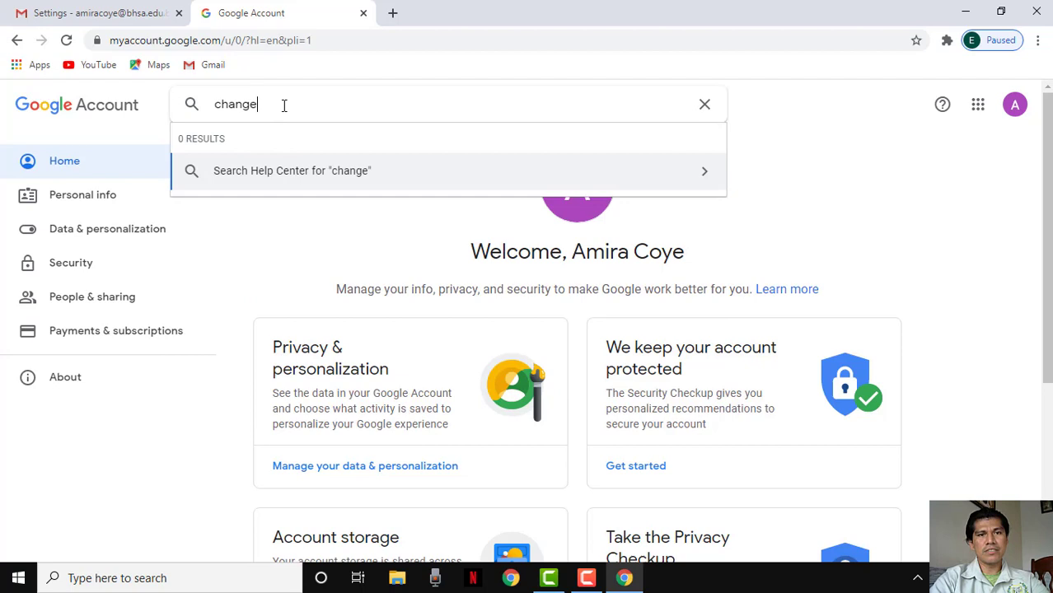
type(" password")
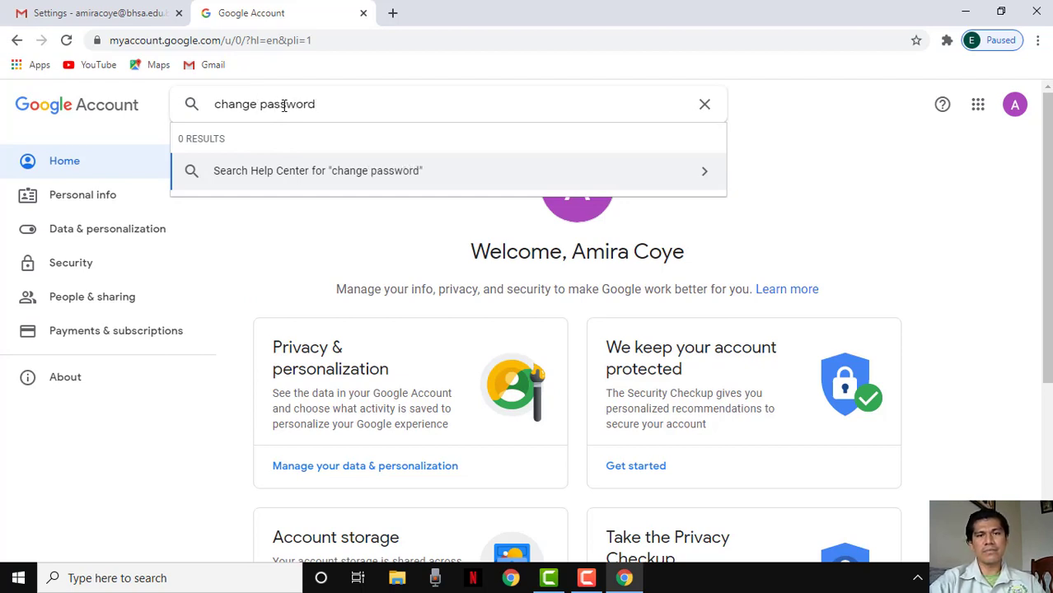
key("Return")
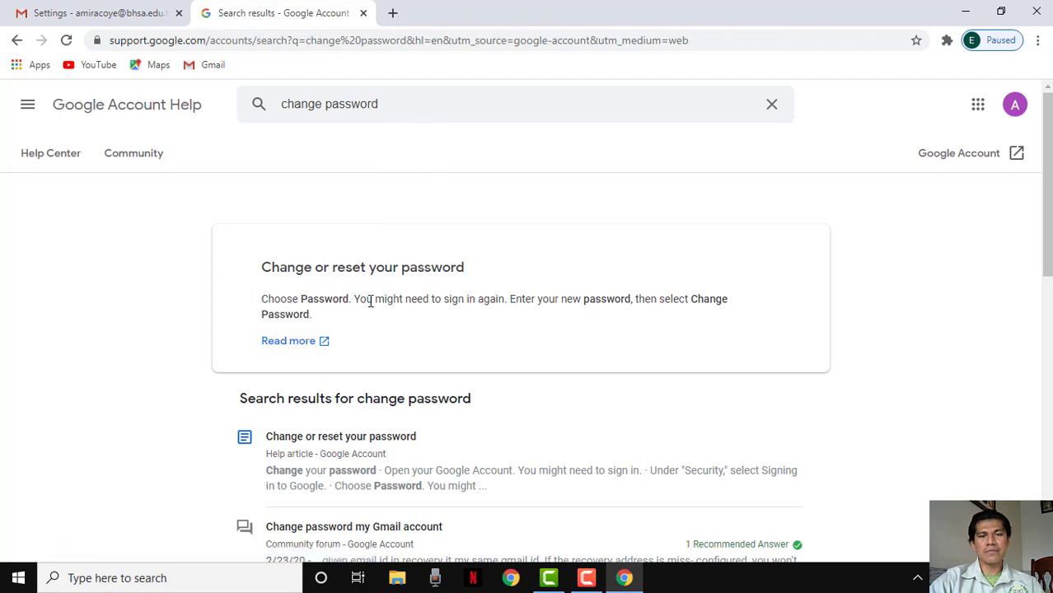
scroll(385, 336, "down", 2)
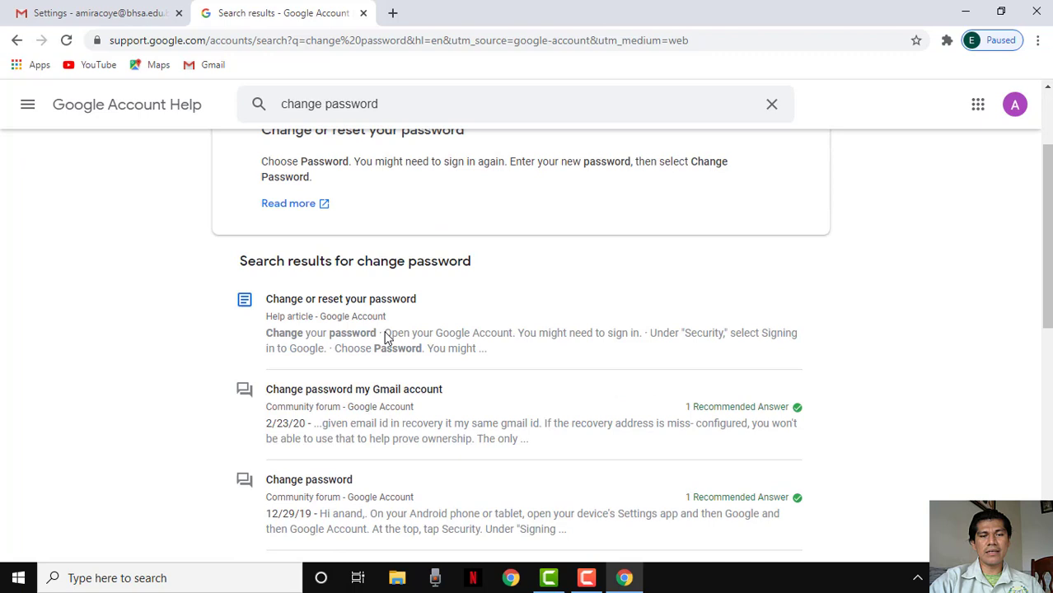
left_click(335, 323)
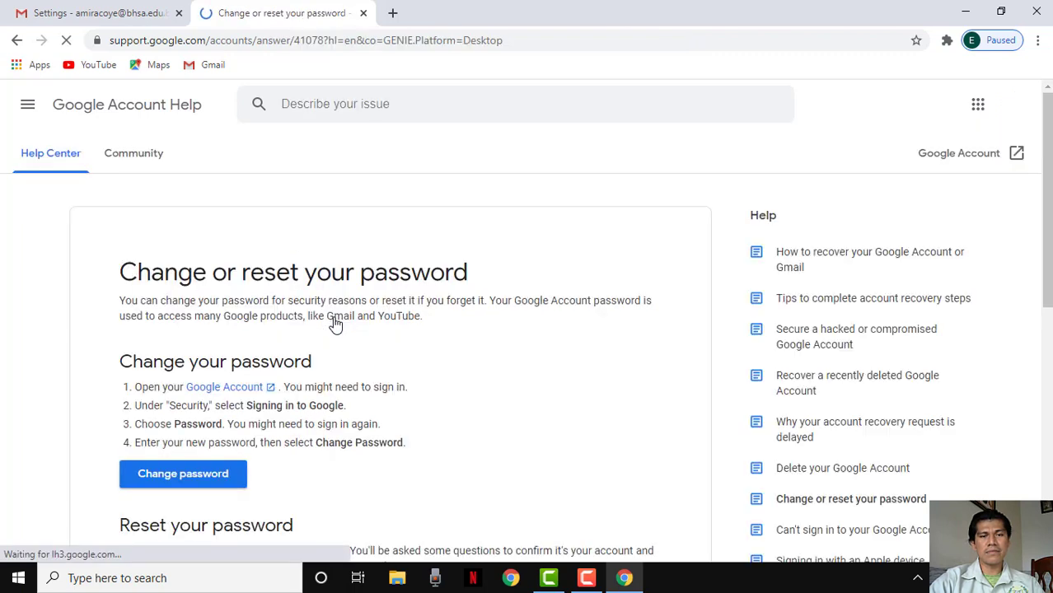
scroll(417, 333, "down", 2)
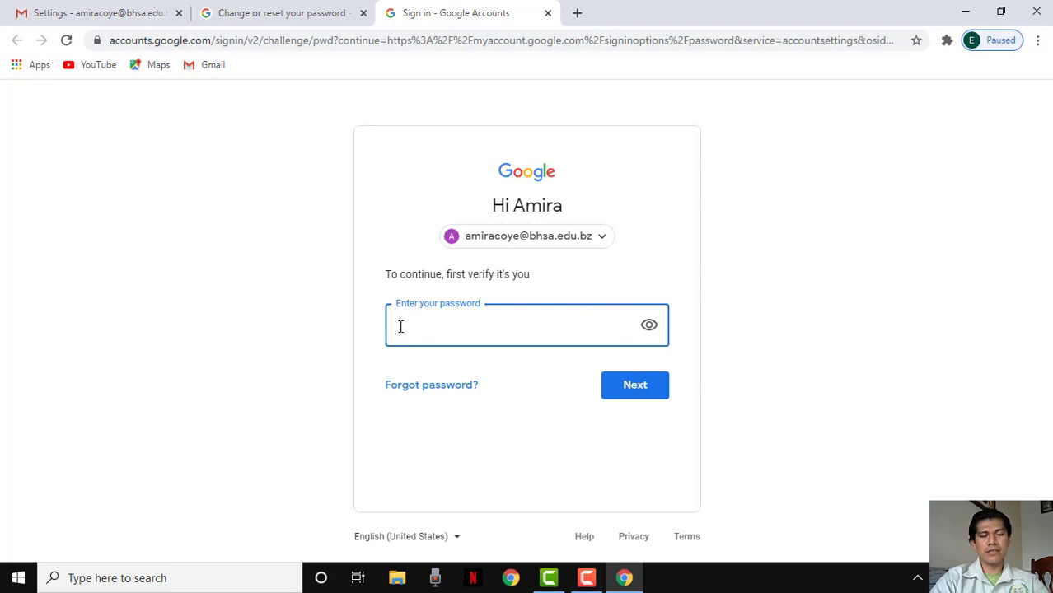
Verify the current password, then enter and confirm a new password to change it
type("•")
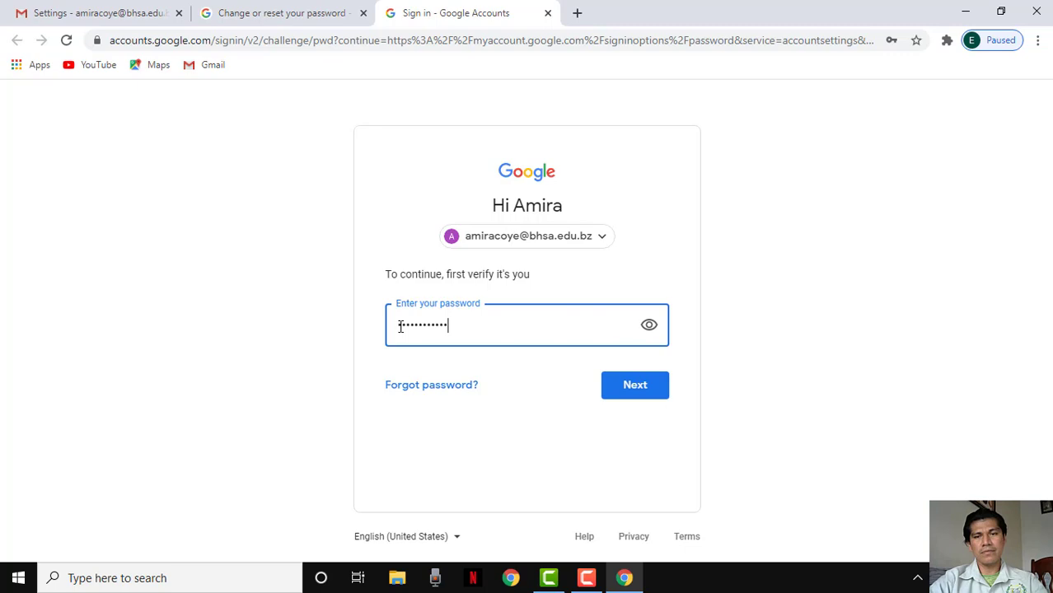
left_click(615, 385)
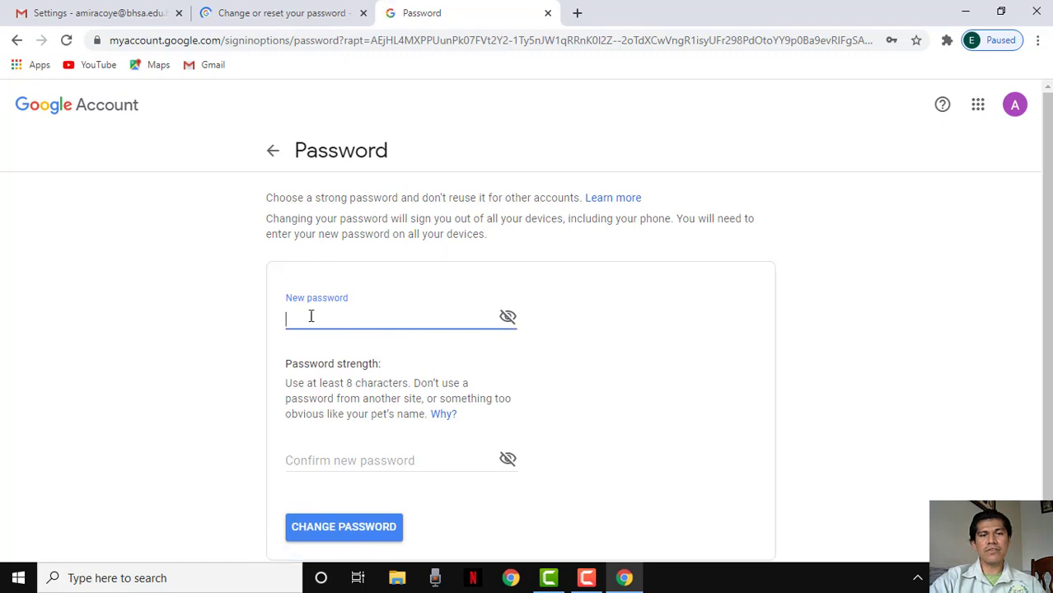
scroll(271, 327, "down", 1)
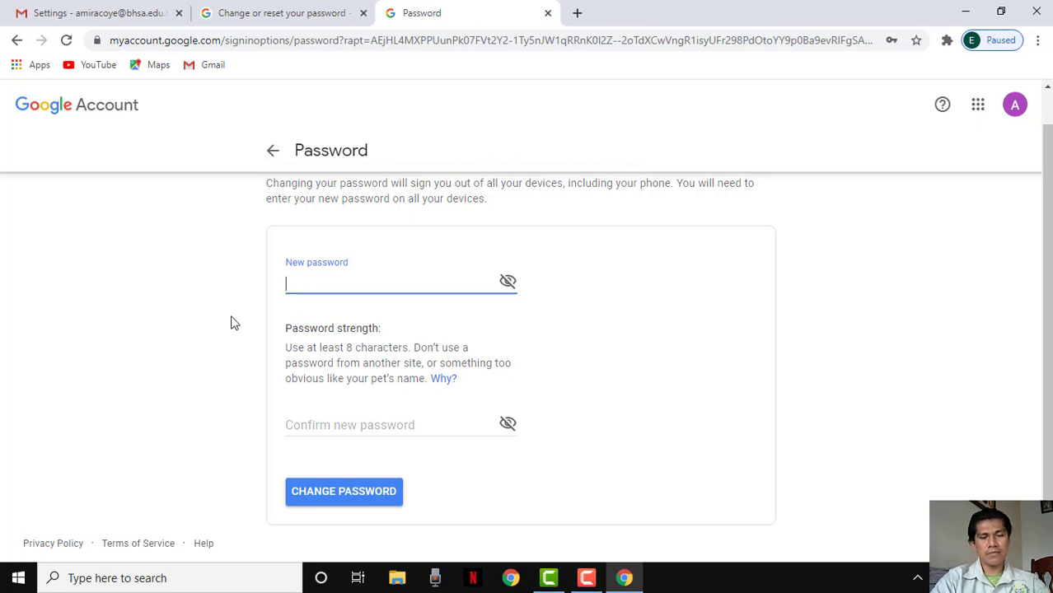
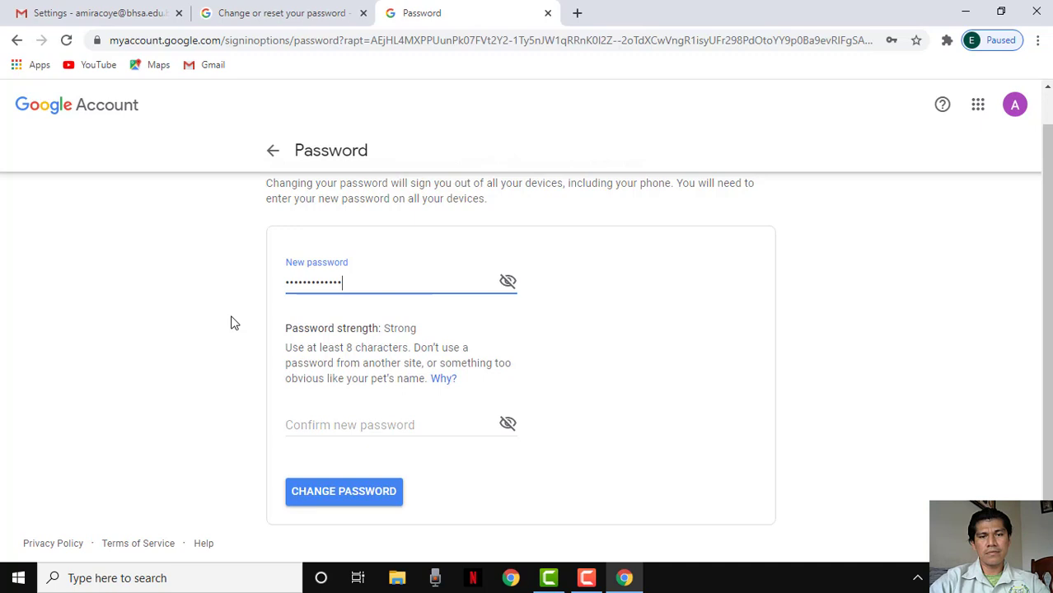
left_click(322, 421)
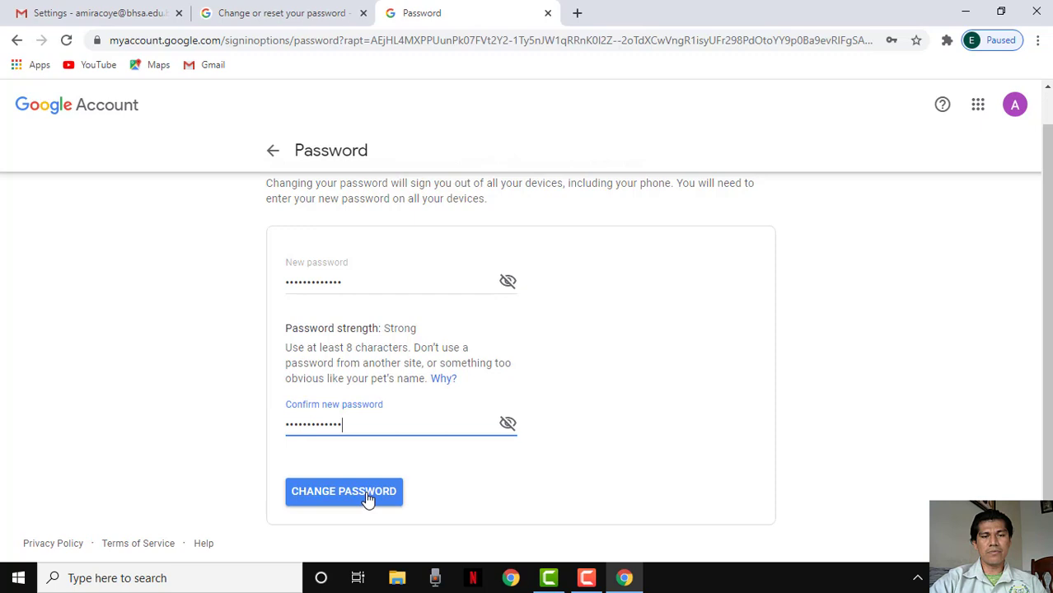
left_click(342, 497)
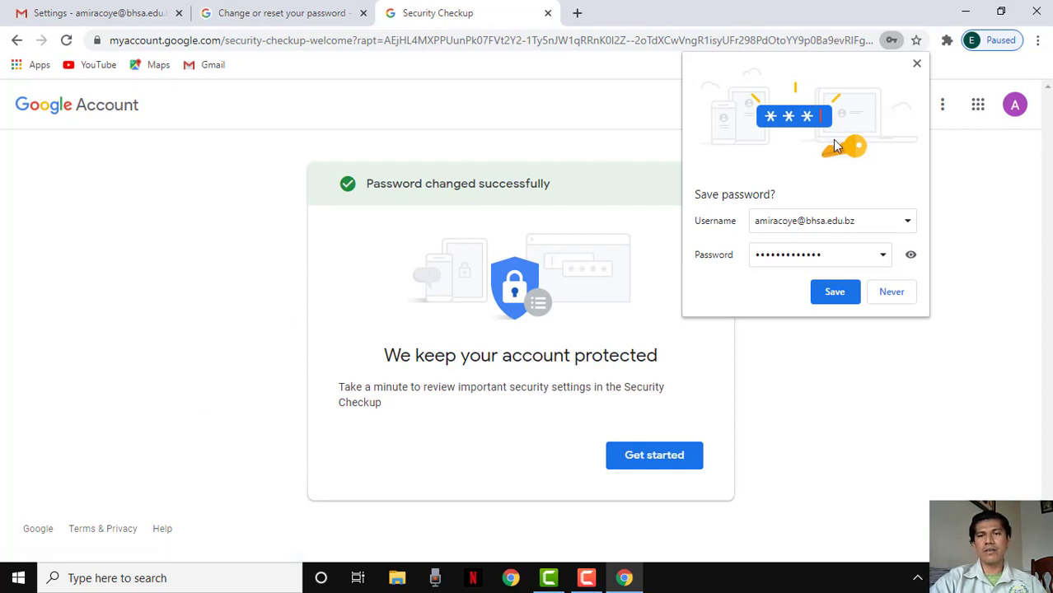
Decline Chrome's offer to save the new password and run the Security Checkup
left_click(892, 293)
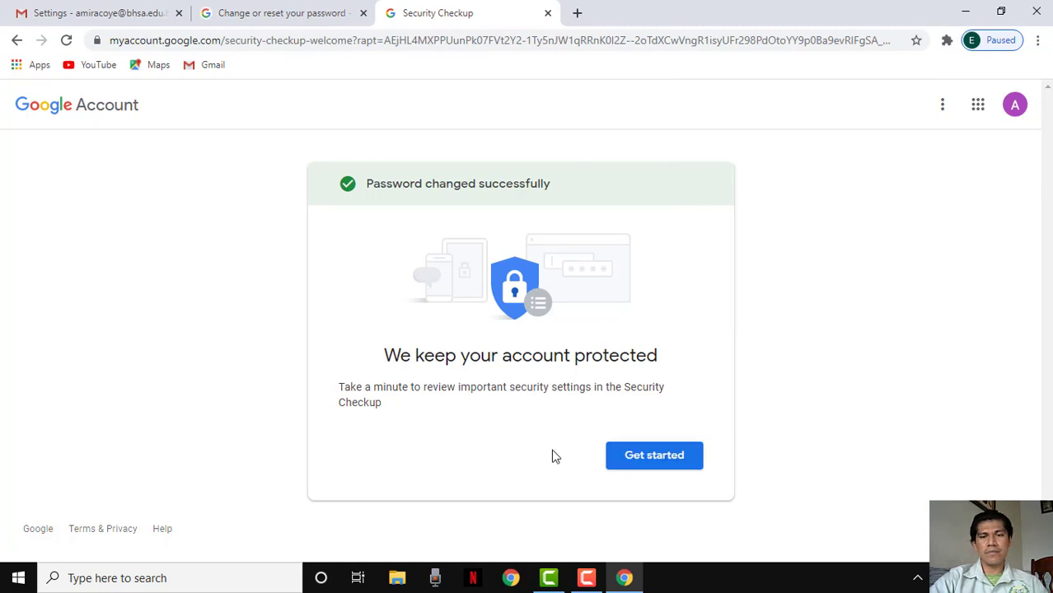
left_click(656, 459)
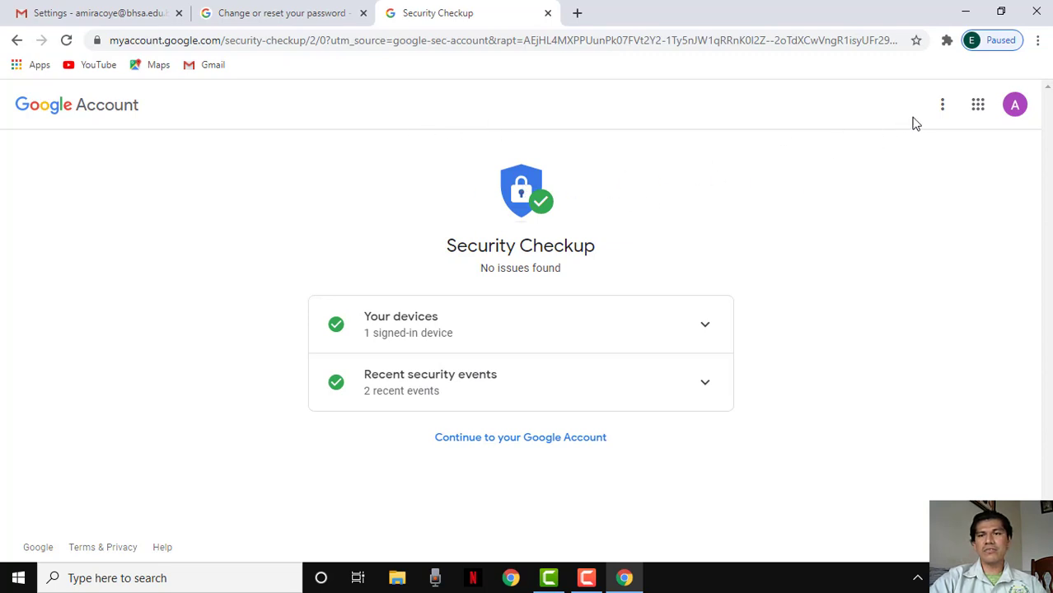
Launch Google Calendar in a new tab from the Google apps grid
left_click(980, 115)
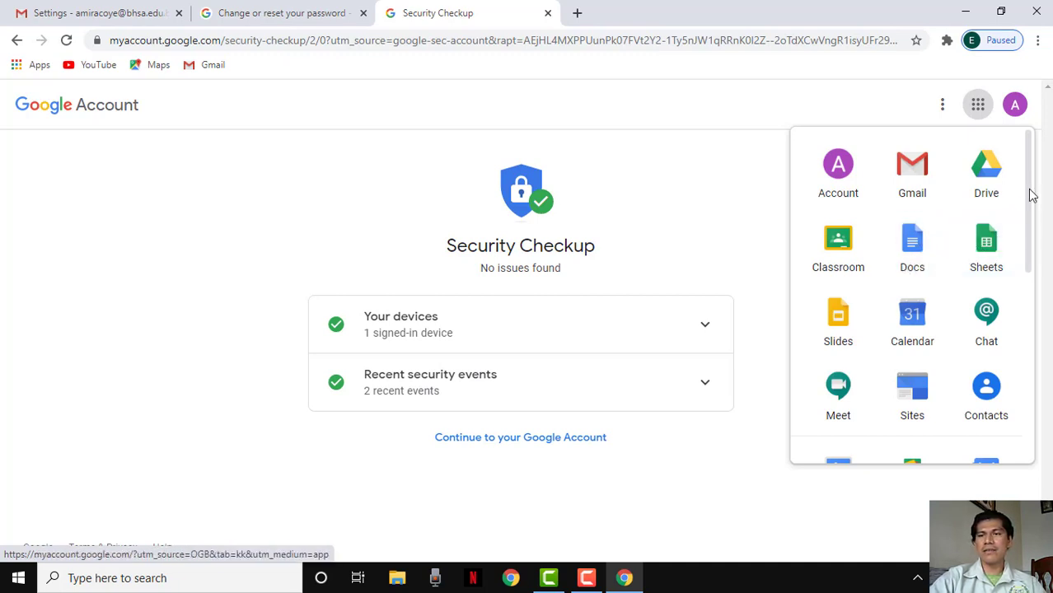
left_click_drag(1031, 192, 1030, 231)
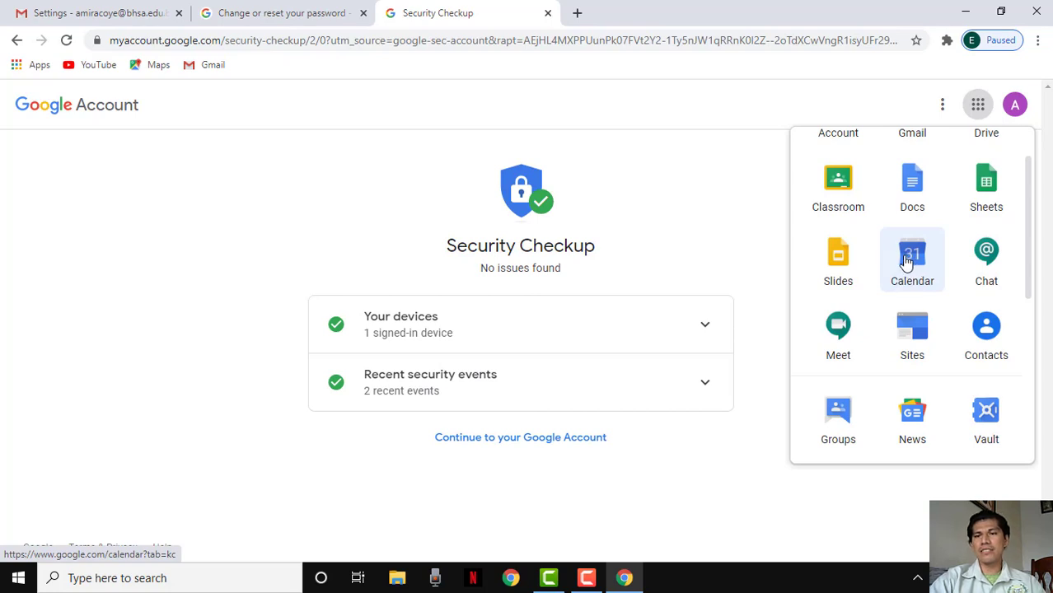
left_click(917, 262)
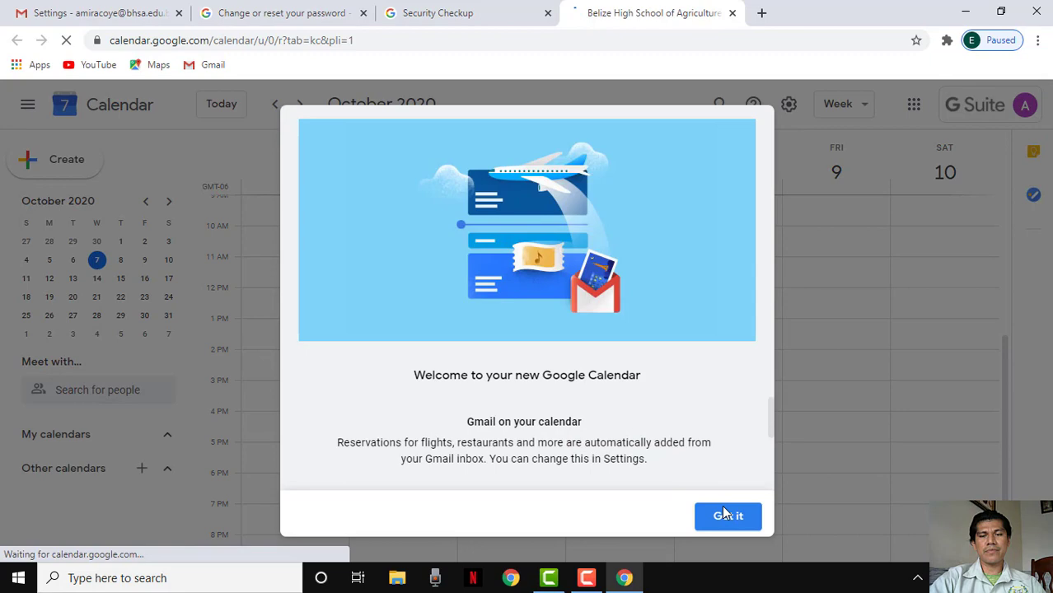
Dismiss the Calendar welcome dialog and defer the desktop notifications prompt
left_click(721, 520)
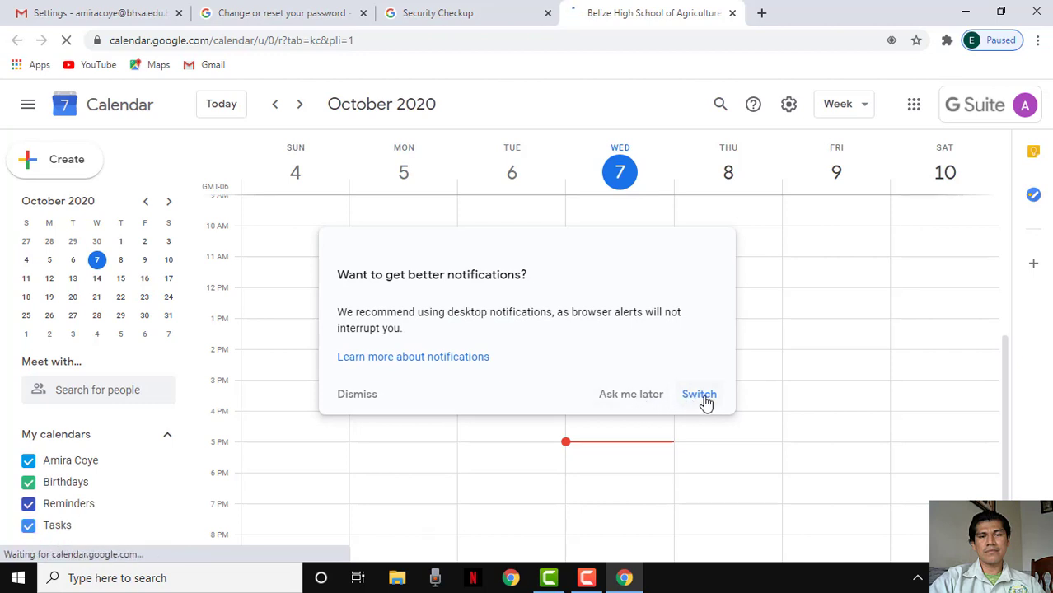
left_click(627, 398)
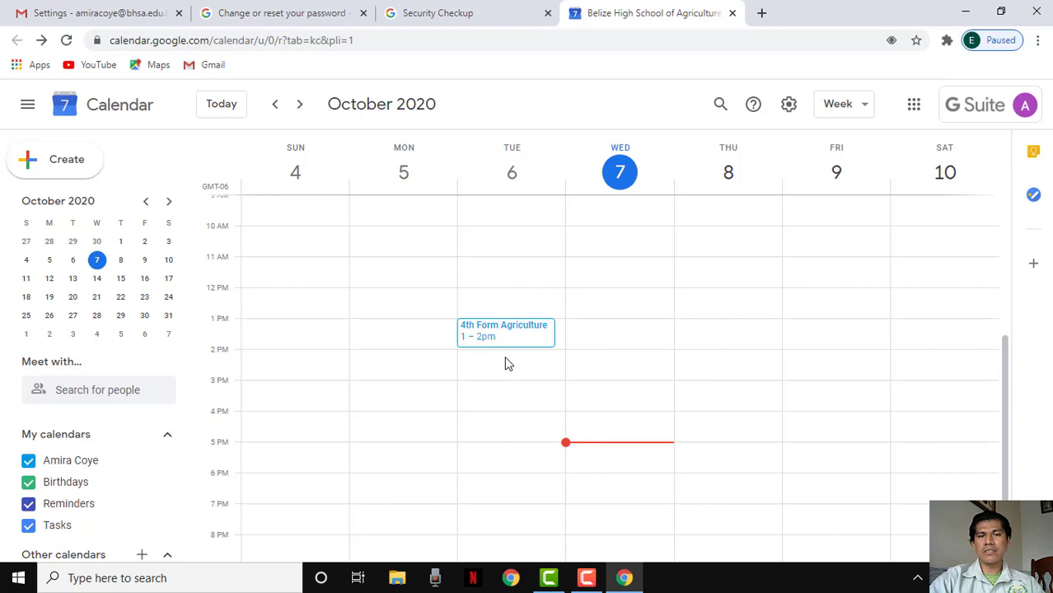
Create a Monday 11:30am–12:00pm event titled 'Study Time'
left_click(417, 280)
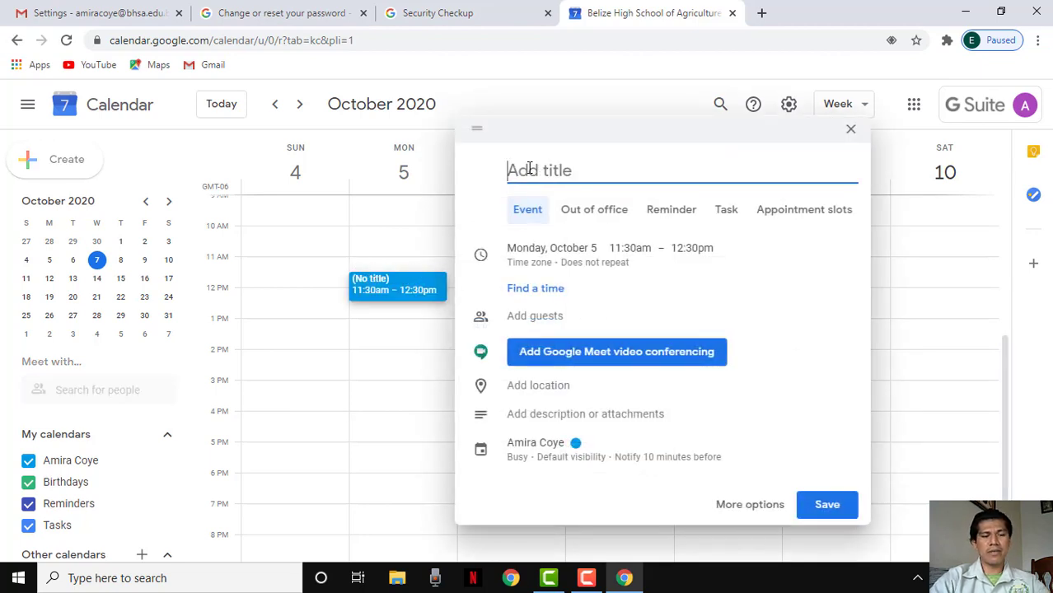
type("Study")
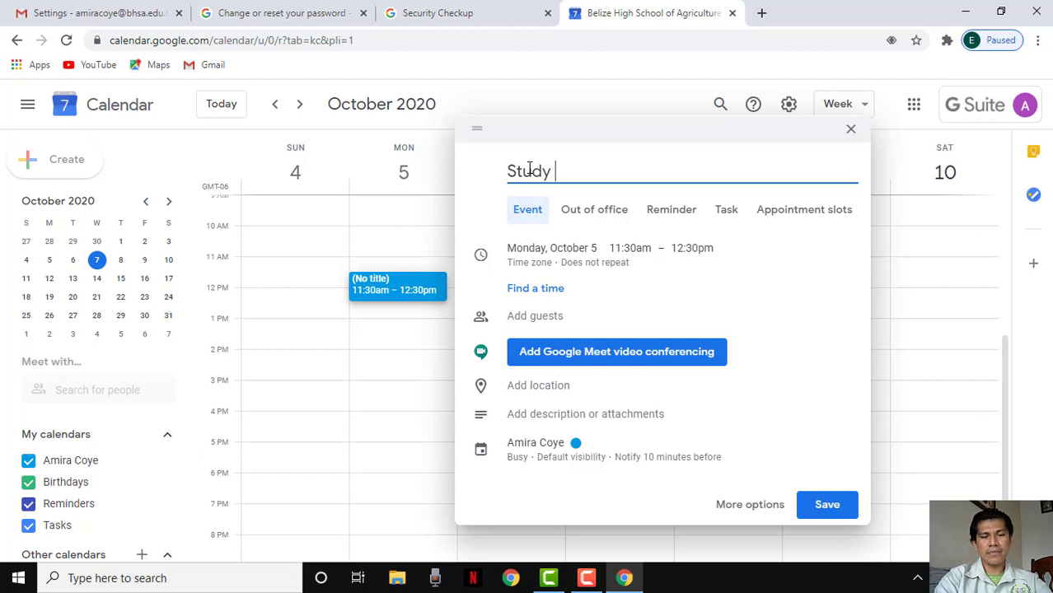
type(" Time")
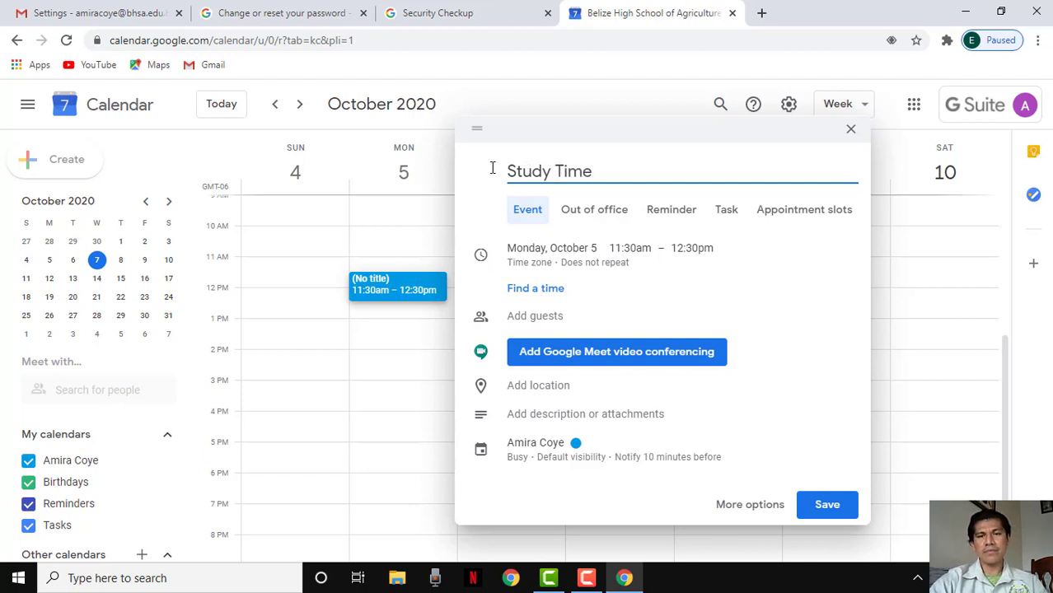
left_click(631, 252)
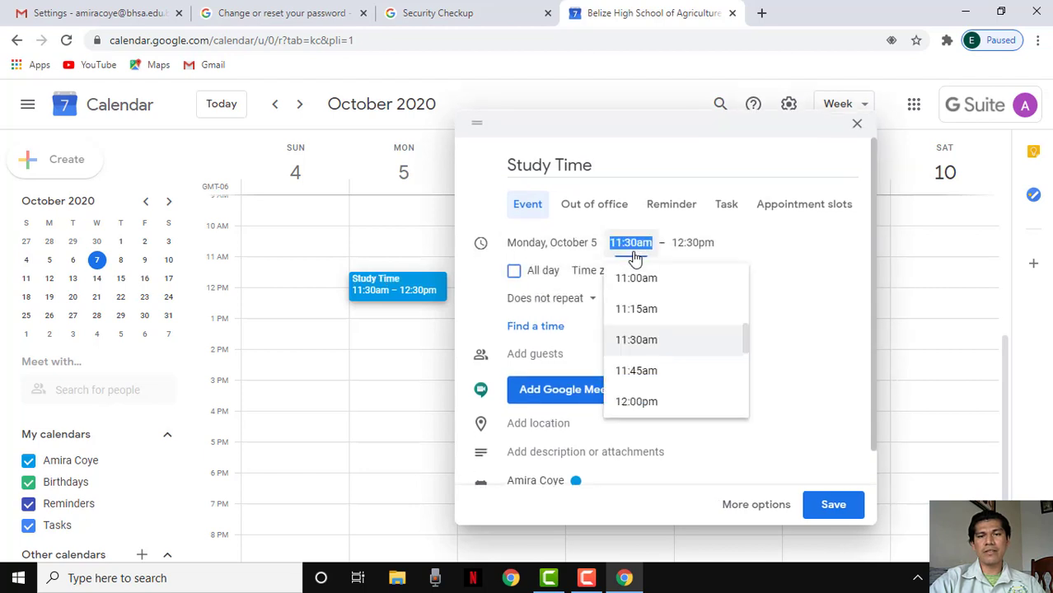
left_click(642, 341)
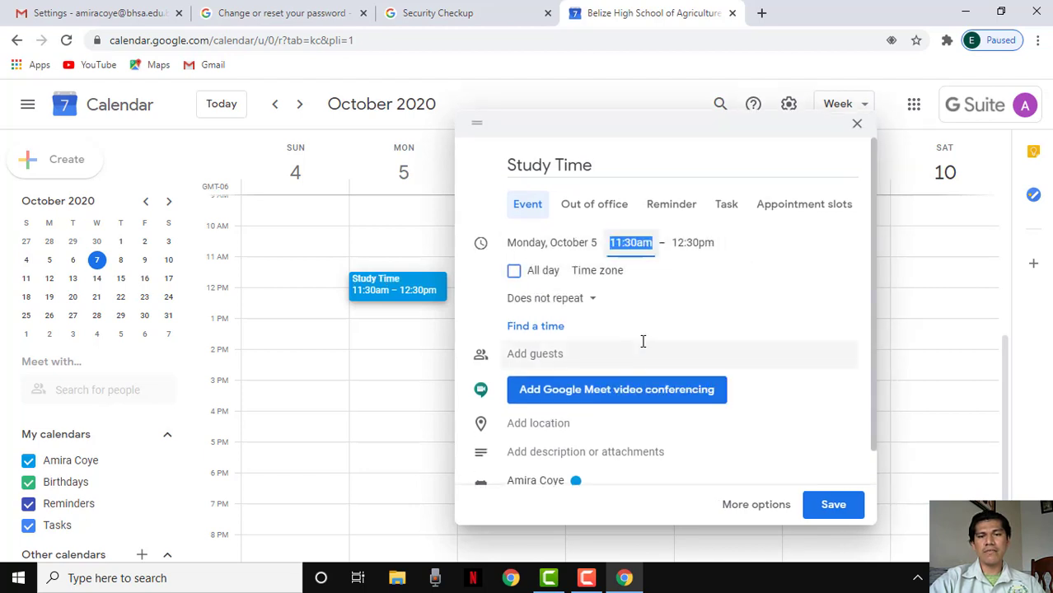
left_click(703, 244)
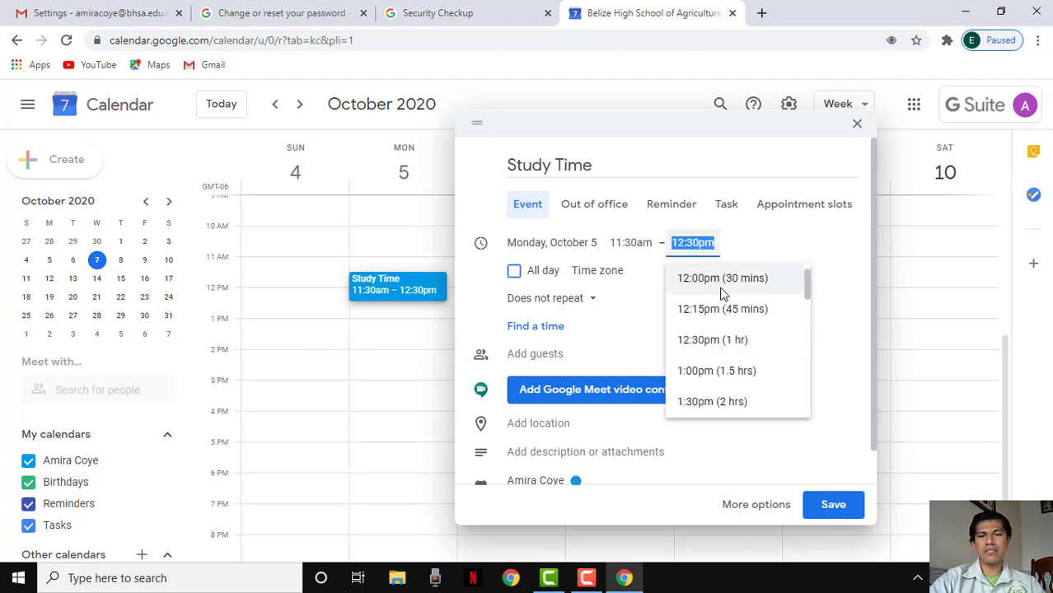
left_click(700, 278)
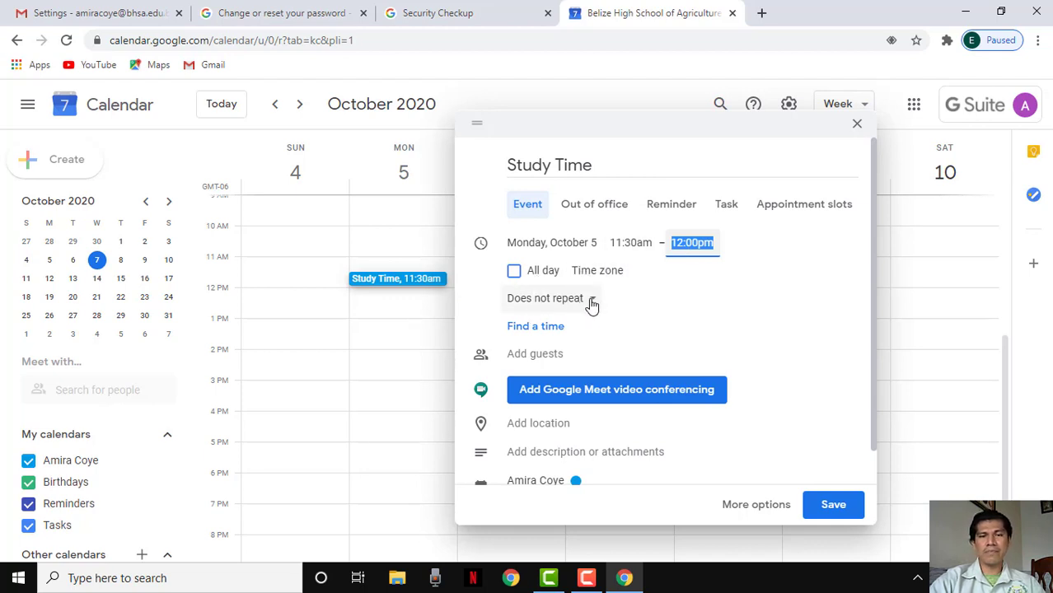
Make the Study Time event repeat weekly on Monday
left_click(590, 300)
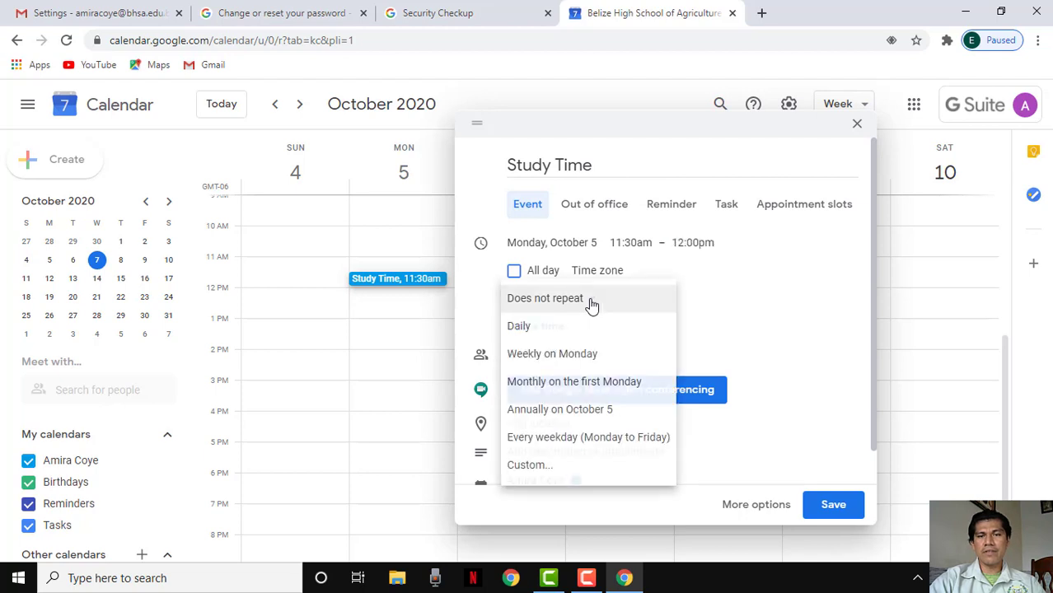
left_click(567, 358)
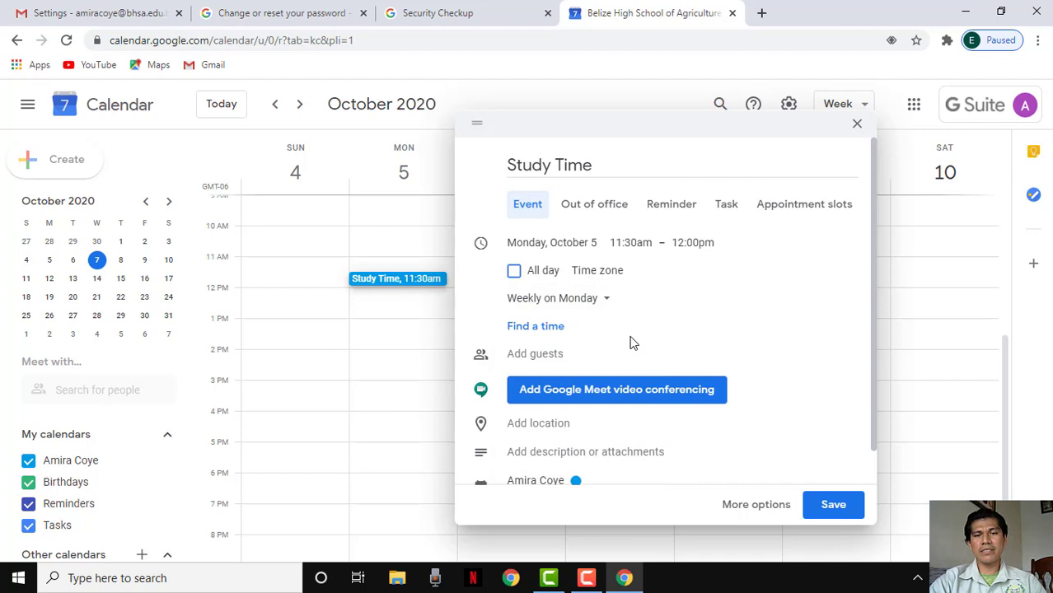
scroll(640, 346, "down", 1)
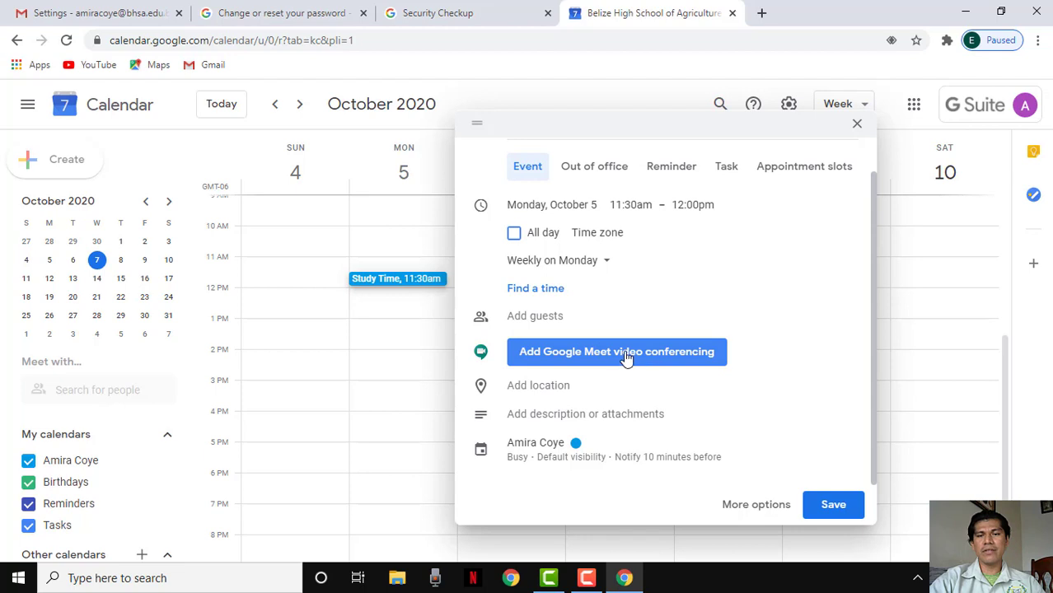
Add a Google Meet link and a 10-minute reminder to Study Time
left_click(625, 363)
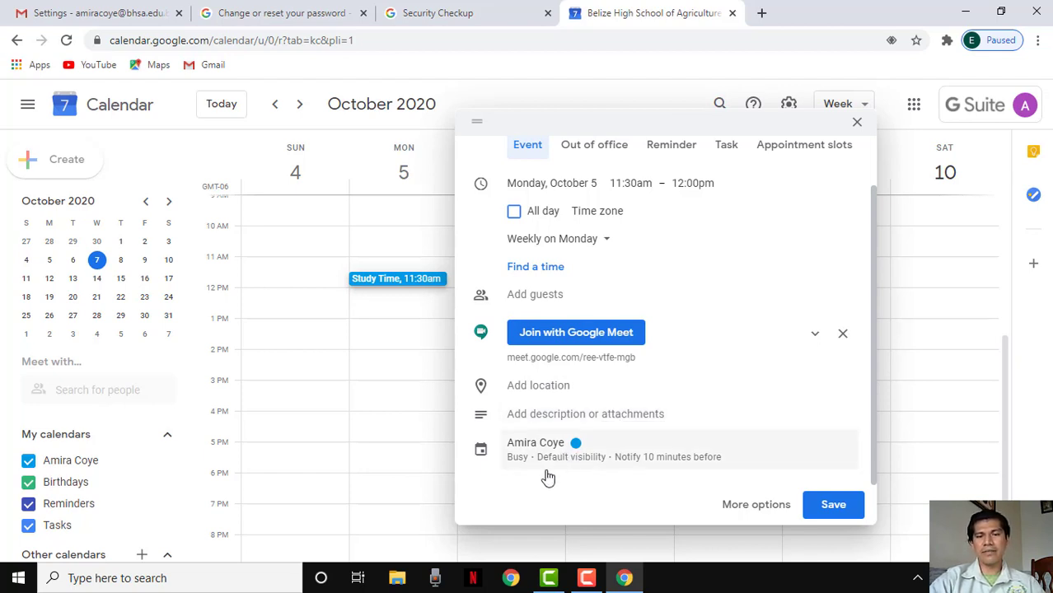
left_click(661, 463)
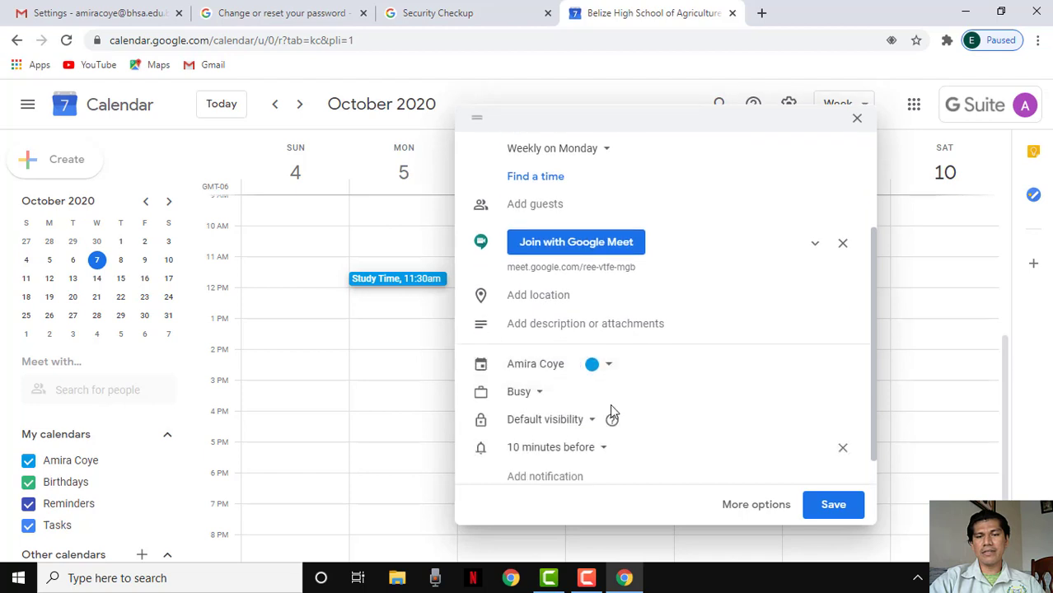
left_click(597, 452)
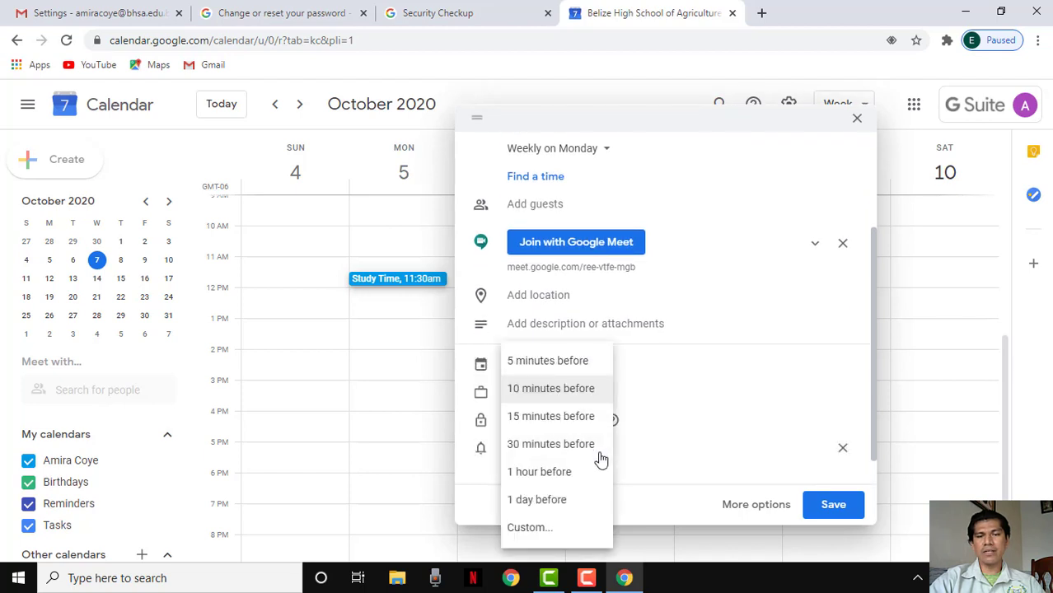
left_click(546, 364)
scroll(657, 418, "down", 1)
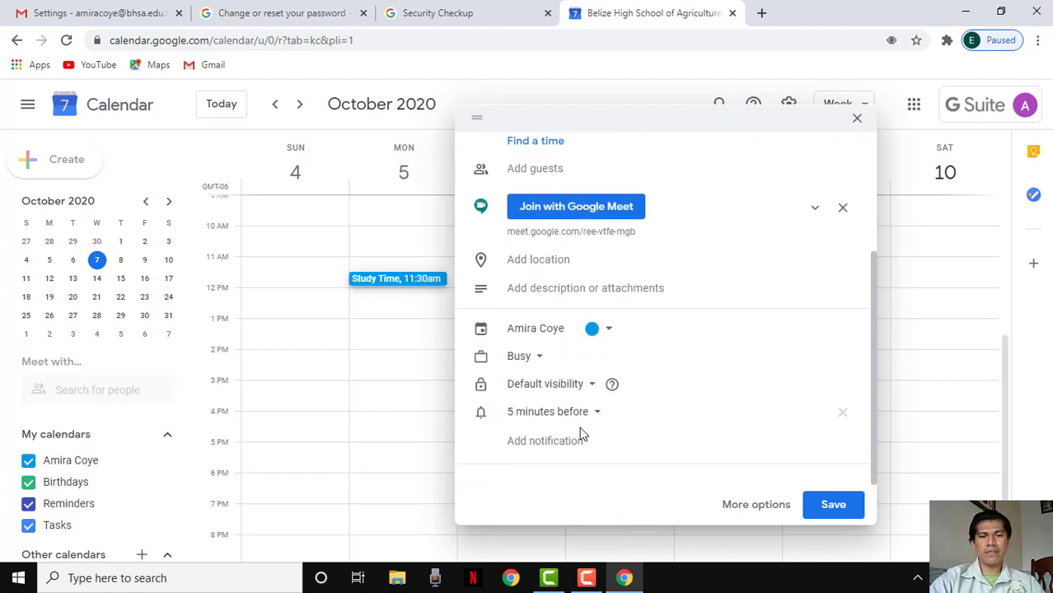
left_click(586, 417)
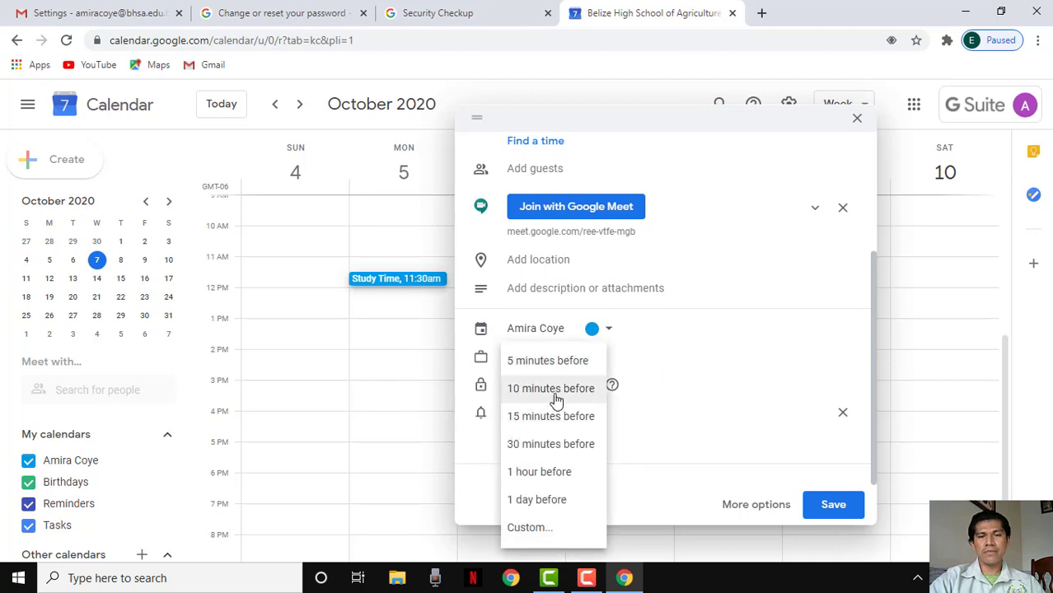
left_click(557, 395)
Add a second reminder 15 minutes before and save the event
left_click(556, 443)
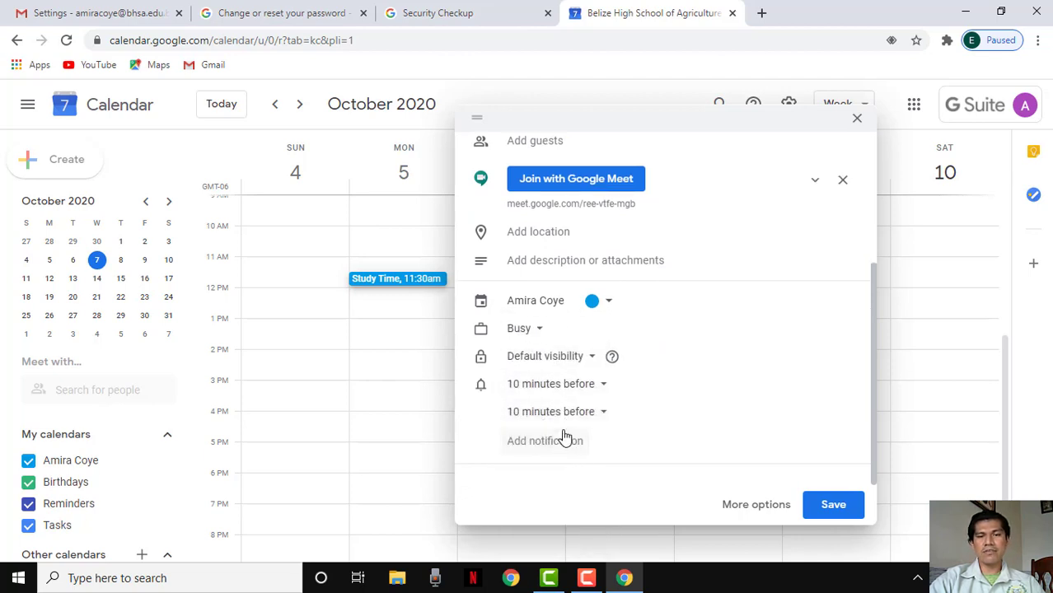
left_click(587, 418)
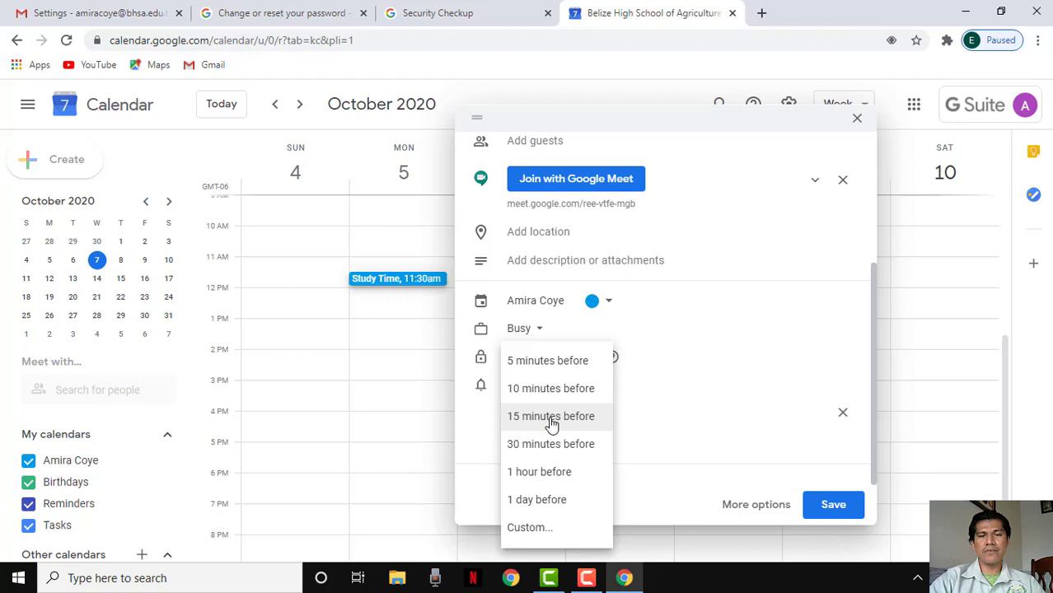
left_click(568, 417)
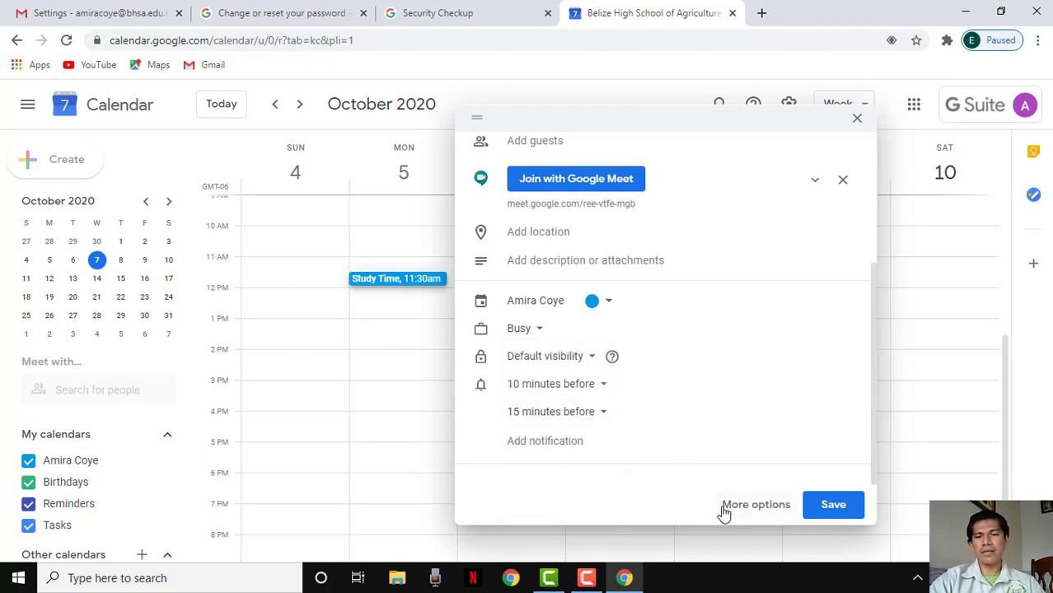
left_click(821, 506)
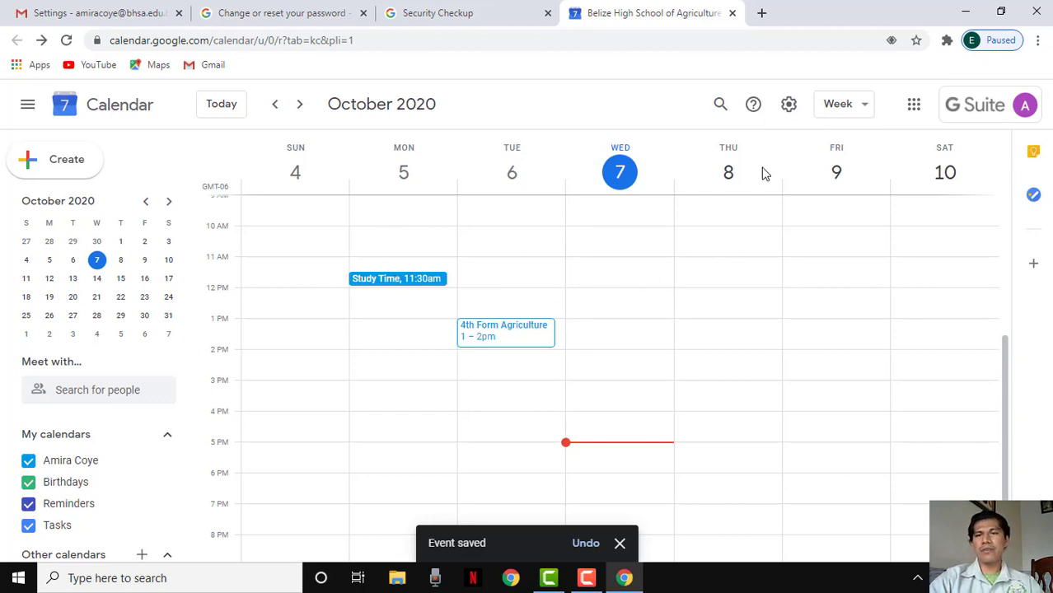
left_click(914, 117)
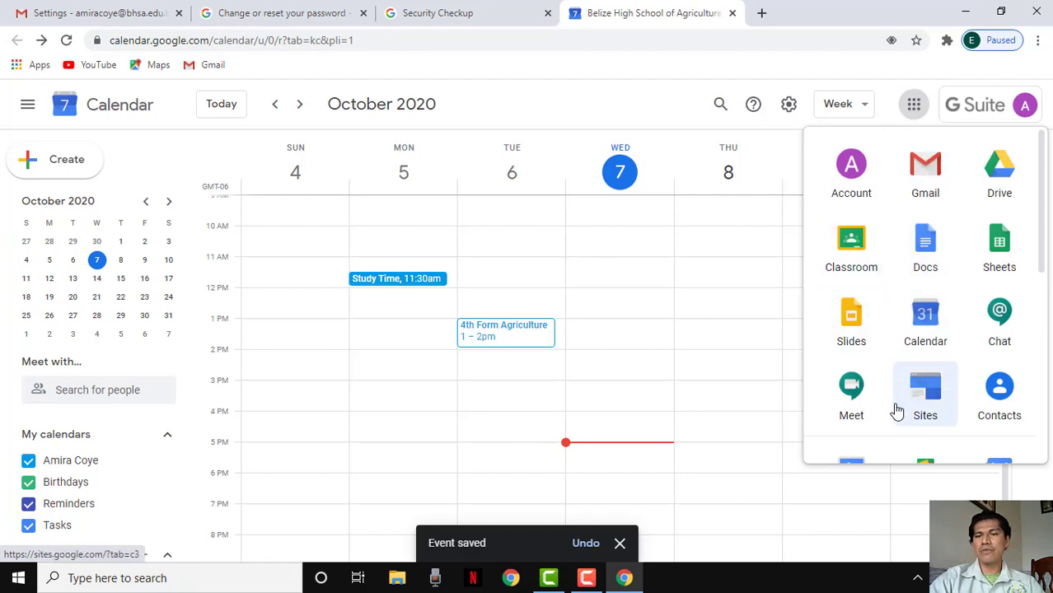
left_click(852, 391)
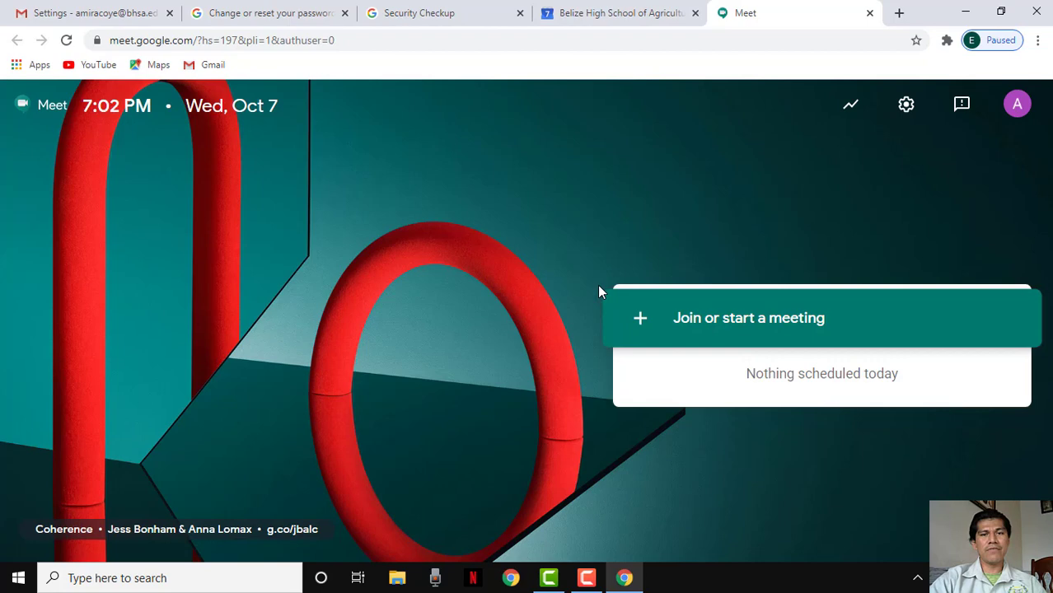
left_click(870, 12)
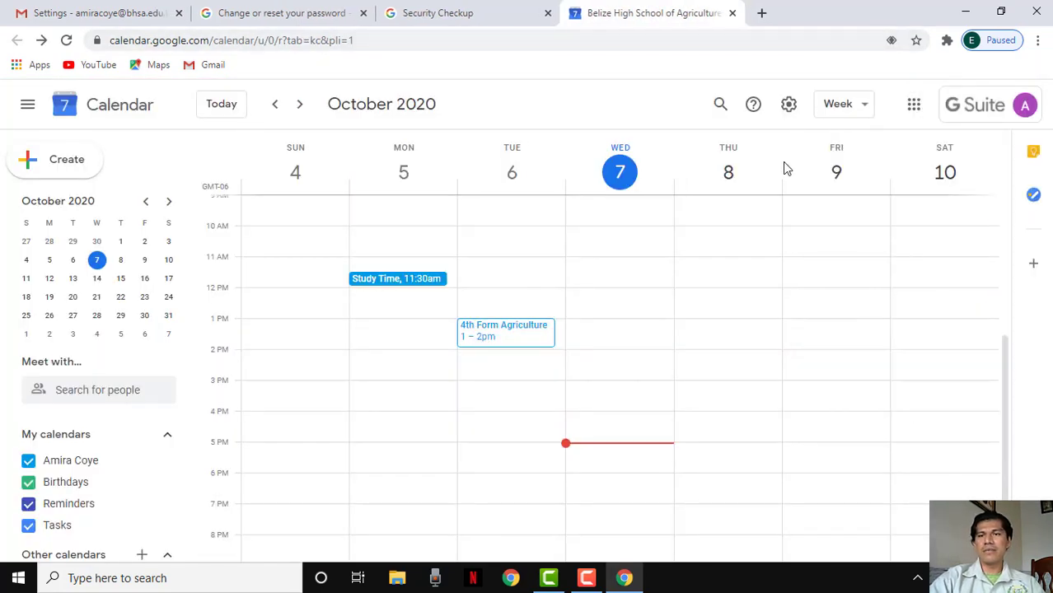